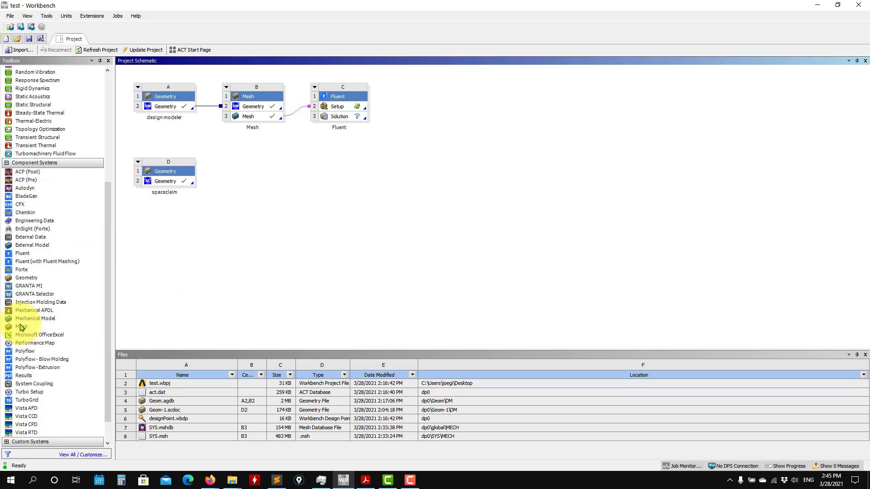
Add a Mesh system linked to the spaceclaim geometry and open its mesh for editing
{"action": "left_click_drag", "start_coordinate": [20, 326], "coordinate": [186, 181]}
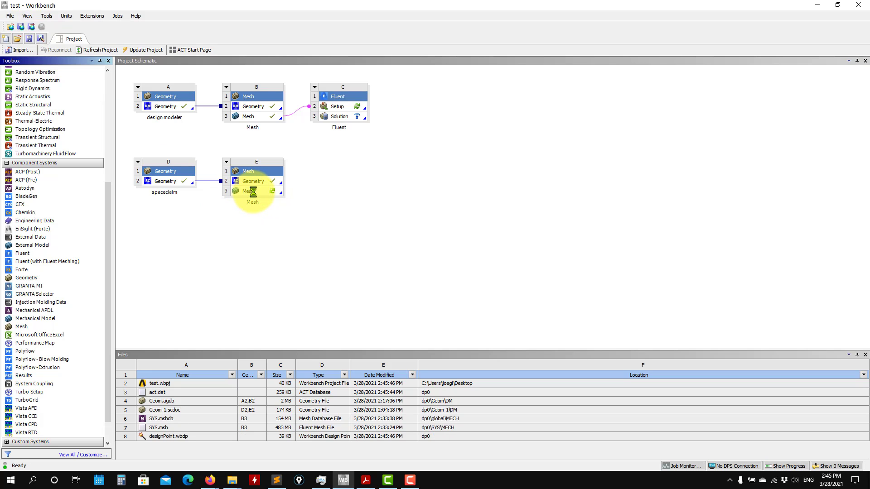
{"action": "double_click", "coordinate": [256, 194]}
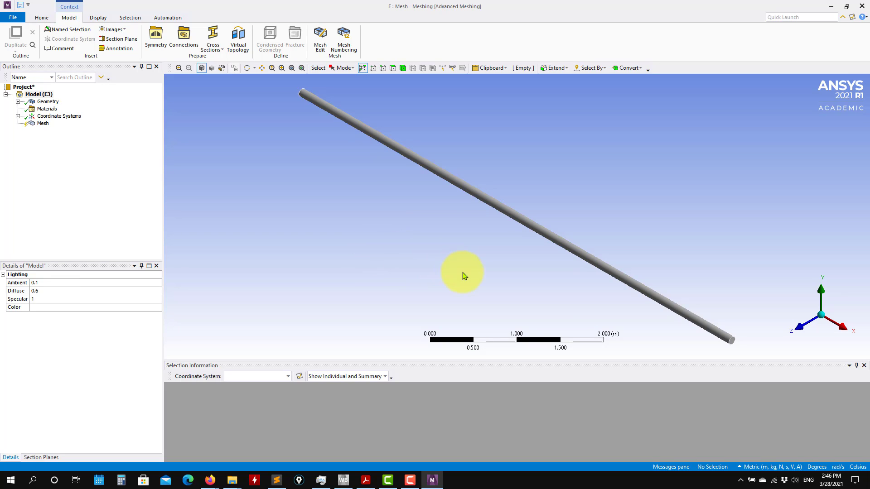
Examine the imported pipe geometry from several angles, including its circular end face
{"action": "right_click", "coordinate": [460, 266]}
{"action": "left_click", "coordinate": [368, 258]}
{"action": "left_click_drag", "start_coordinate": [466, 281], "coordinate": [433, 269]}
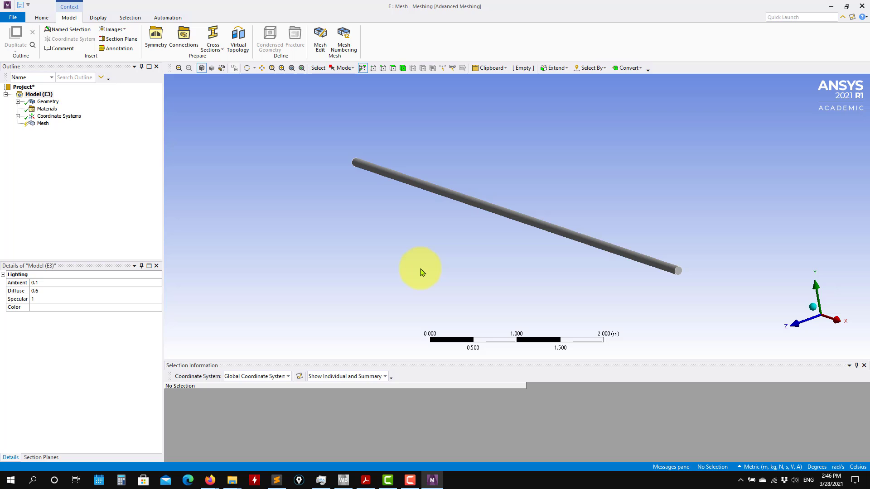
{"action": "left_click_drag", "start_coordinate": [542, 289], "coordinate": [509, 285]}
{"action": "scroll", "coordinate": [648, 290], "scroll_direction": "down", "scroll_amount": 2}
{"action": "scroll", "coordinate": [657, 294], "scroll_direction": "up", "scroll_amount": 4}
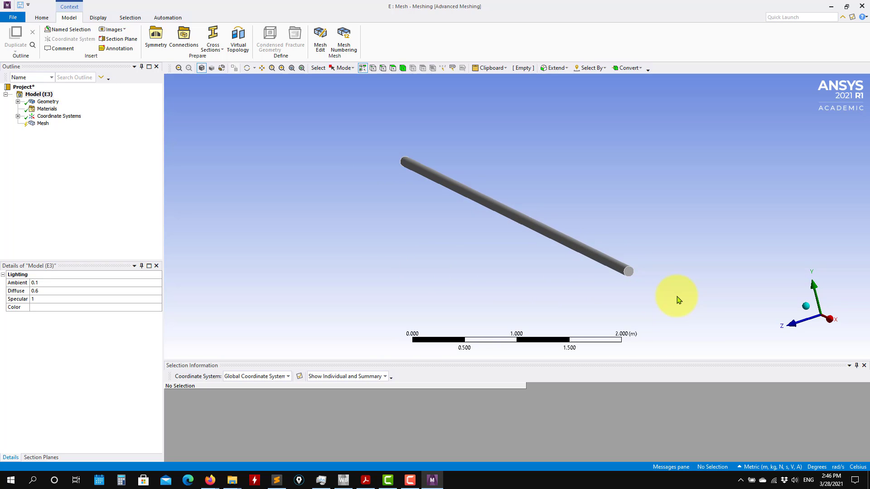
{"action": "middle_click_drag", "start_coordinate": [699, 307], "coordinate": [482, 294]}
{"action": "scroll", "coordinate": [526, 283], "scroll_direction": "up", "scroll_amount": 3}
{"action": "scroll", "coordinate": [457, 293], "scroll_direction": "up", "scroll_amount": 2}
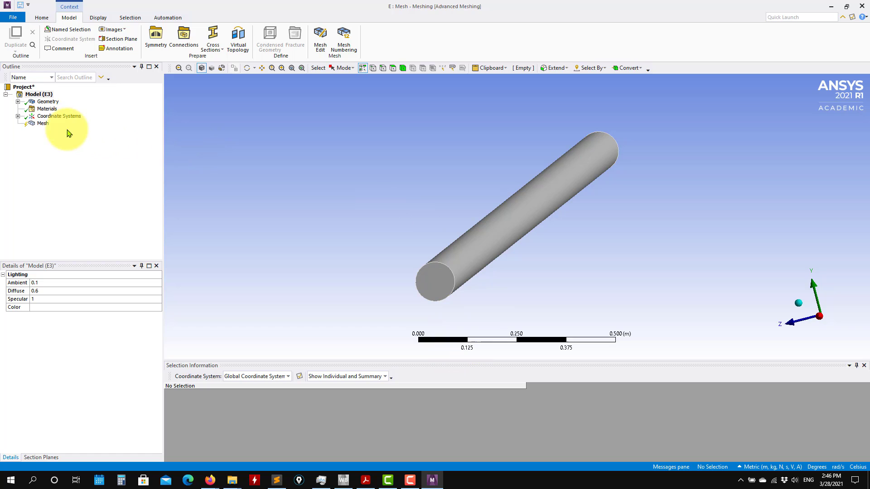
Set the transparency of the Geom-1\Solid body to 0.5
{"action": "left_click", "coordinate": [28, 103]}
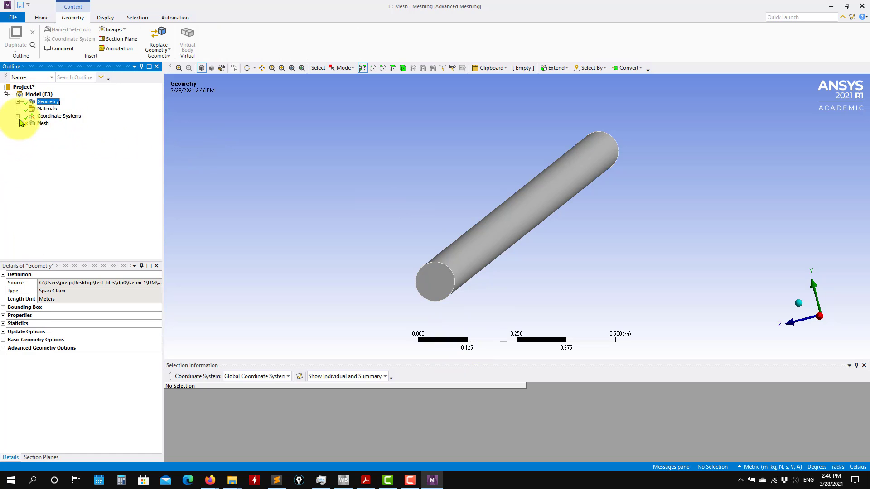
{"action": "left_click", "coordinate": [17, 102]}
{"action": "left_click", "coordinate": [63, 109]}
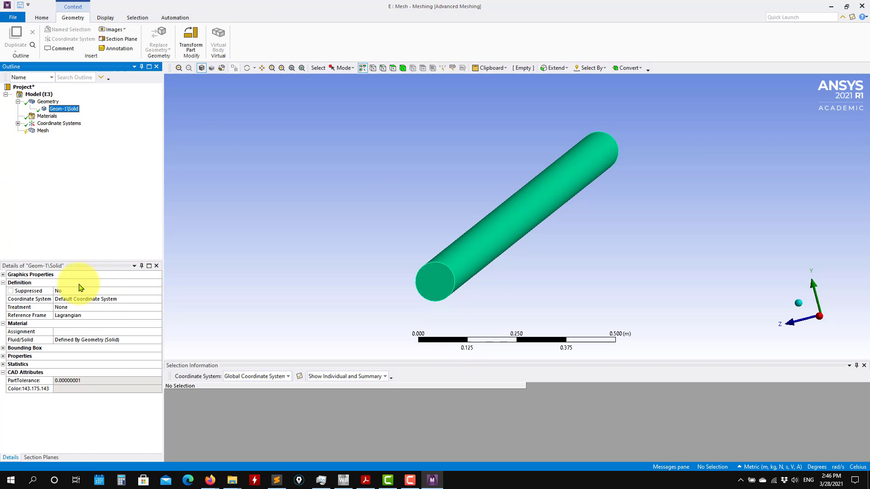
{"action": "left_click", "coordinate": [3, 275]}
{"action": "left_click", "coordinate": [67, 289]}
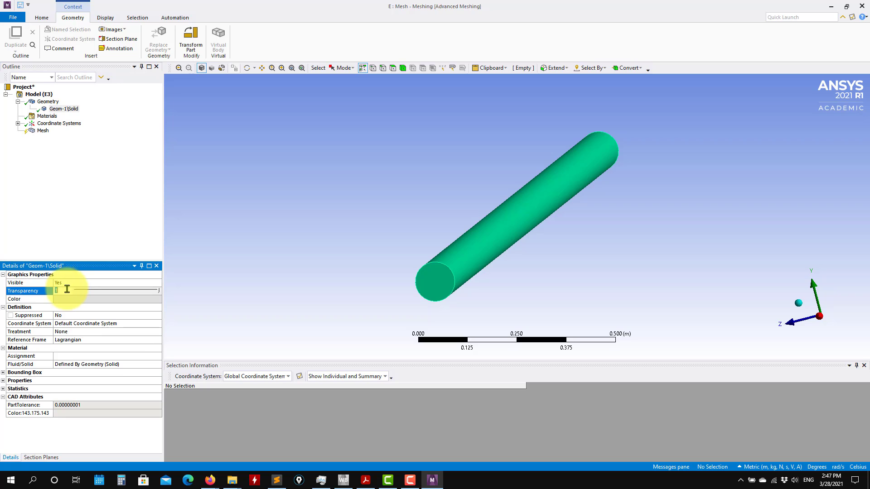
{"action": "type", "text": "0.5"}
{"action": "key", "text": "Return"}
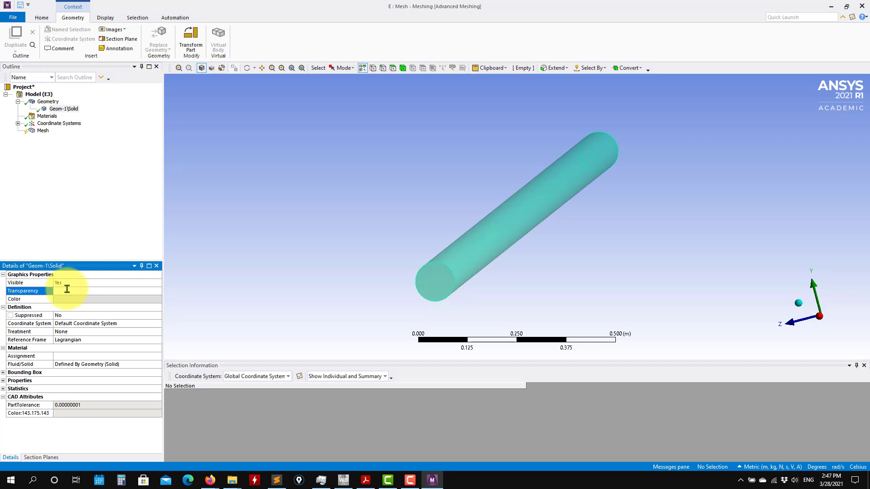
{"action": "middle_click_drag", "start_coordinate": [340, 240], "coordinate": [281, 278]}
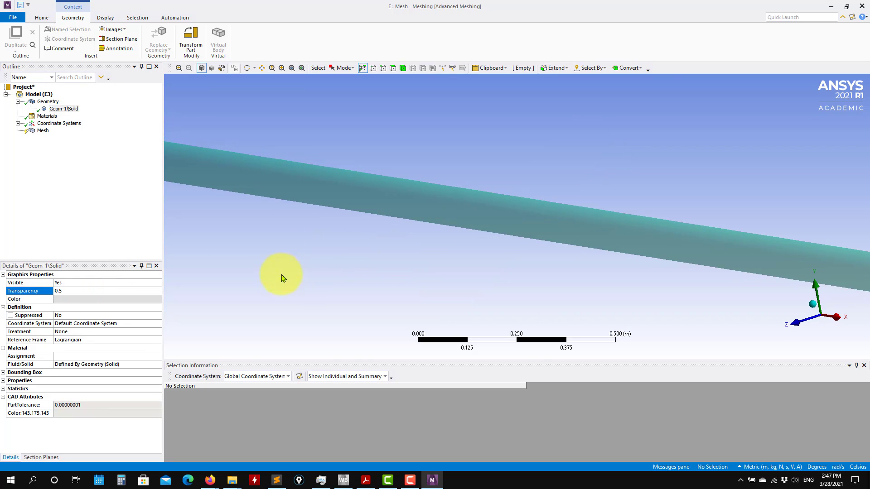
{"action": "scroll", "coordinate": [280, 285], "scroll_direction": "down", "scroll_amount": 5}
{"action": "scroll", "coordinate": [287, 284], "scroll_direction": "down", "scroll_amount": 3}
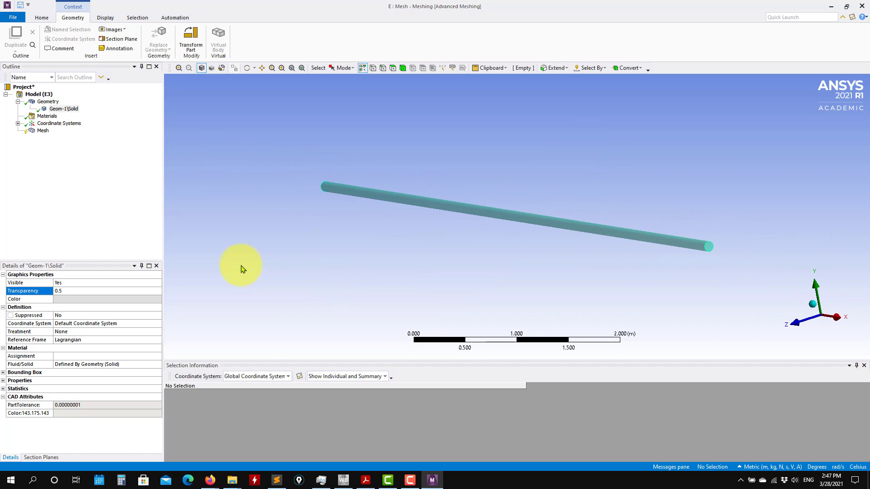
Set the mesh's physics preference to CFD
{"action": "left_click", "coordinate": [43, 130]}
{"action": "middle_click_drag", "start_coordinate": [324, 290], "coordinate": [620, 311]}
{"action": "scroll", "coordinate": [650, 307], "scroll_direction": "down", "scroll_amount": 2}
{"action": "scroll", "coordinate": [650, 307], "scroll_direction": "up", "scroll_amount": 4}
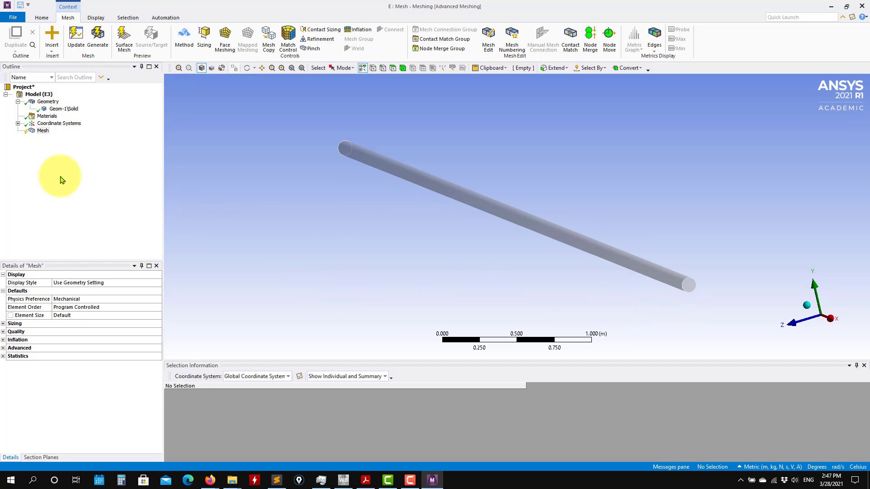
{"action": "left_click", "coordinate": [159, 301]}
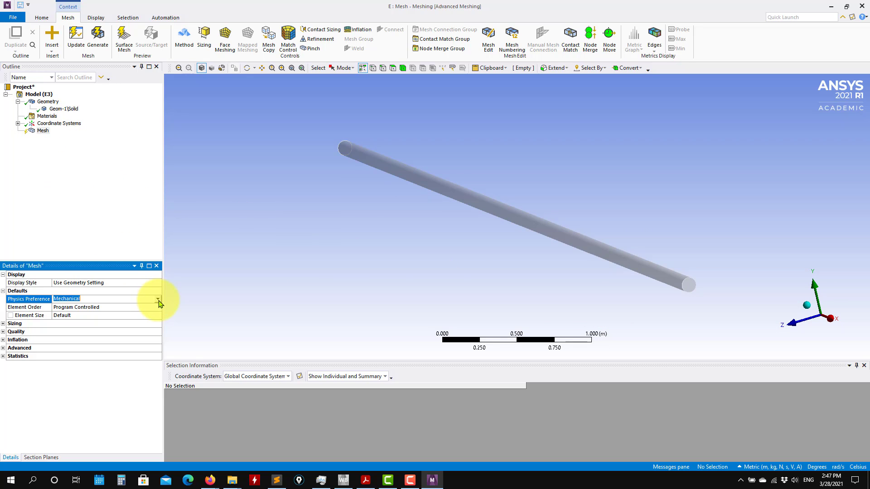
{"action": "left_click", "coordinate": [158, 300]}
{"action": "left_click", "coordinate": [78, 326]}
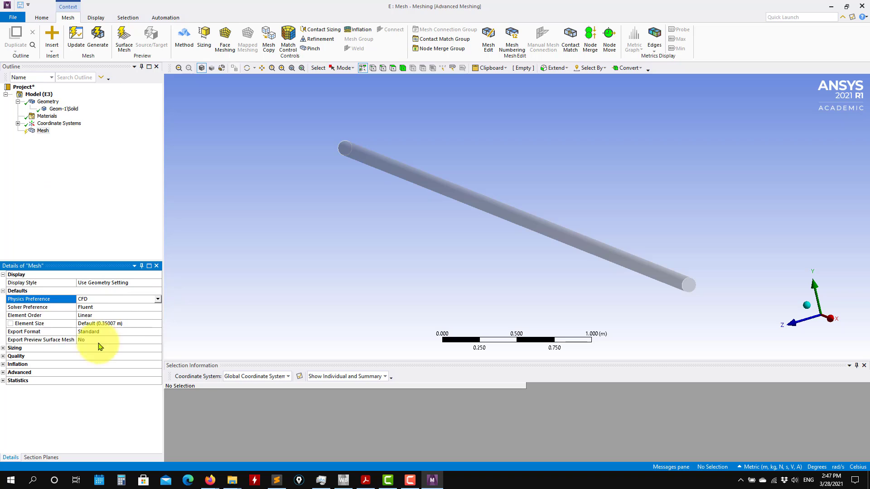
Set the global mesh element size to 5.e-002 m
{"action": "left_click", "coordinate": [131, 321]}
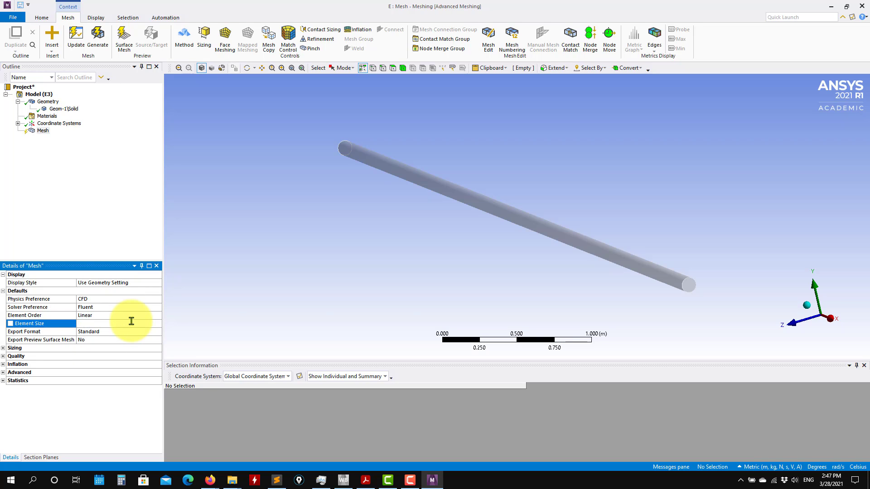
{"action": "key", "text": "Return"}
{"action": "scroll", "coordinate": [491, 266], "scroll_direction": "down", "scroll_amount": 2}
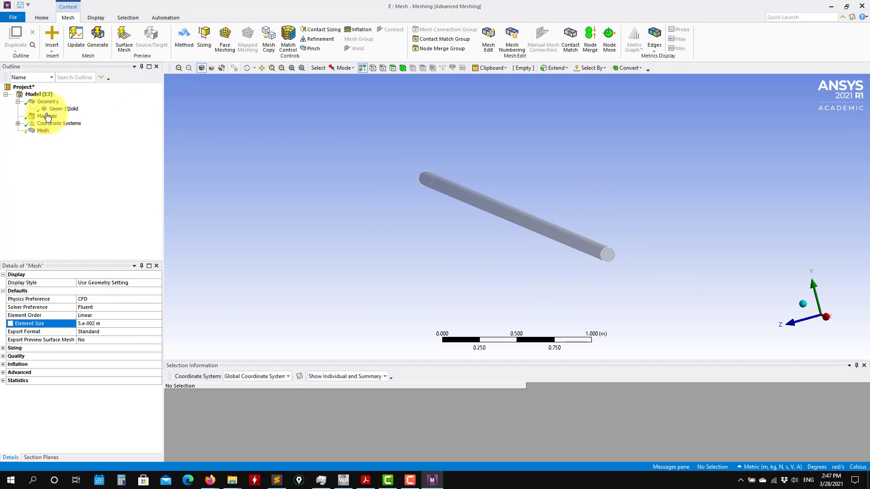
Insert a mesh method and scope it to the pipe body
{"action": "right_click", "coordinate": [43, 131]}
{"action": "mouse_move", "coordinate": [113, 138]}
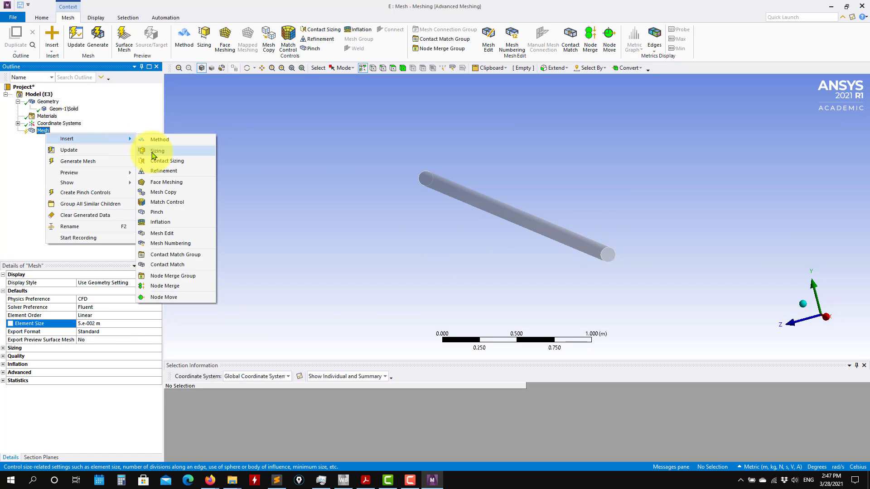
{"action": "left_click", "coordinate": [161, 140]}
{"action": "left_click", "coordinate": [535, 225]}
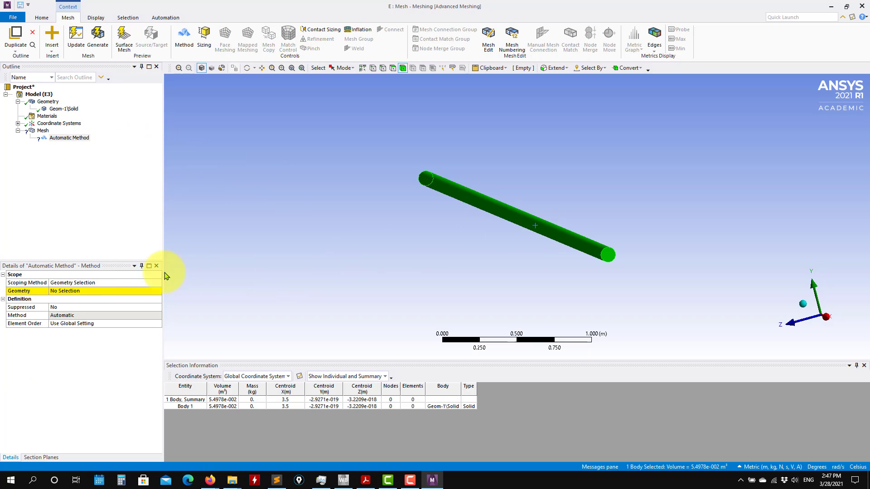
{"action": "left_click", "coordinate": [64, 290]}
{"action": "left_click", "coordinate": [62, 291]}
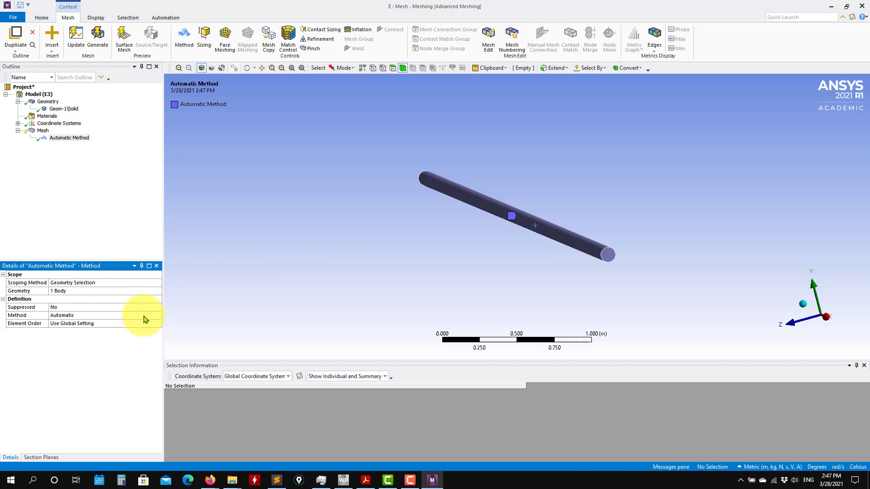
Set the mesh method to Tetrahedrons with the Patch Conforming algorithm
{"action": "left_click", "coordinate": [145, 316]}
{"action": "left_click", "coordinate": [157, 315]}
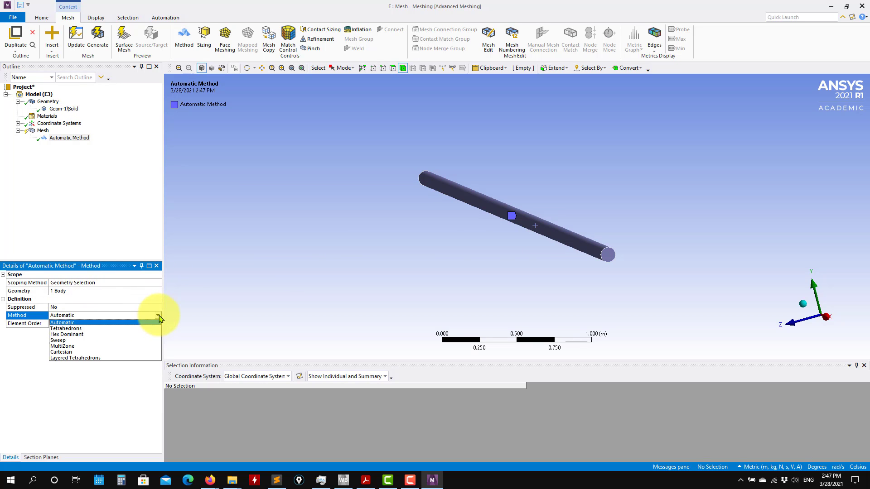
{"action": "left_click", "coordinate": [81, 329]}
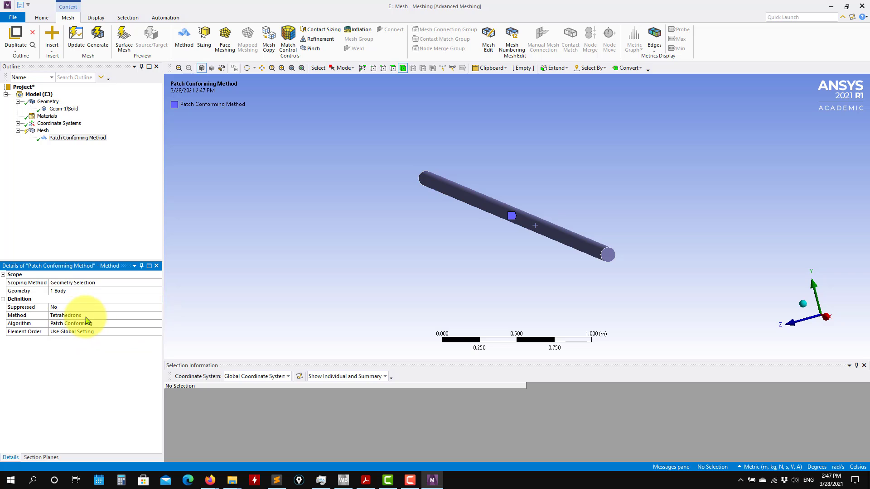
{"action": "scroll", "coordinate": [640, 272], "scroll_direction": "up", "scroll_amount": 4}
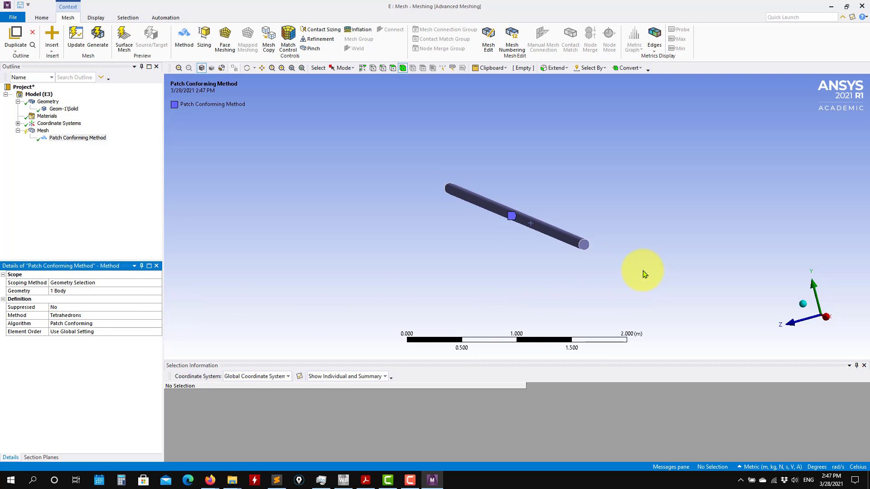
{"action": "middle_click_drag", "start_coordinate": [668, 280], "coordinate": [475, 290]}
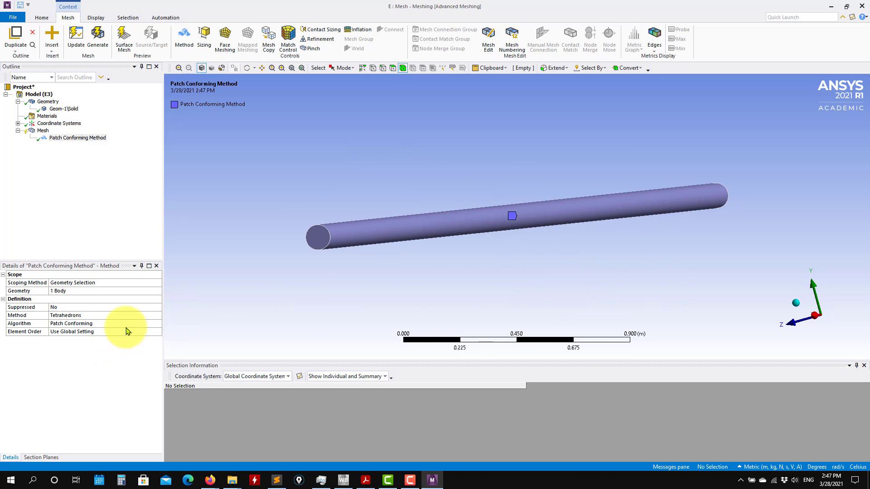
{"action": "left_click", "coordinate": [135, 324]}
{"action": "left_click", "coordinate": [157, 323]}
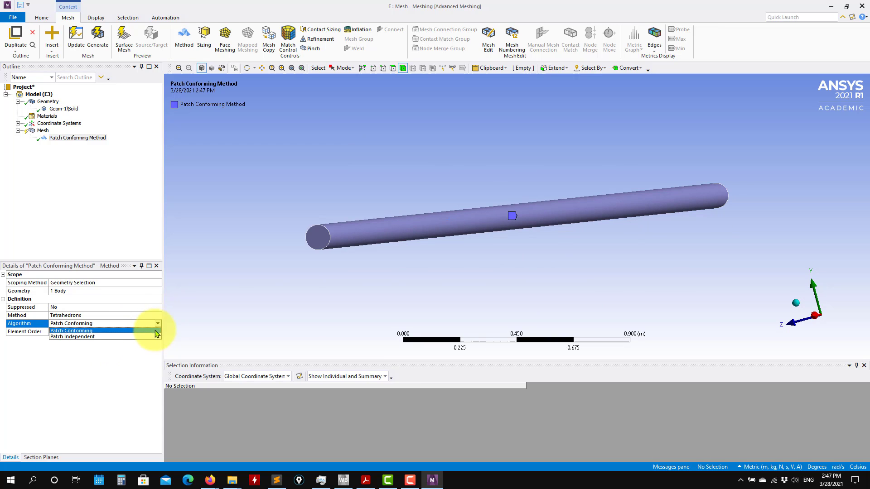
{"action": "left_click", "coordinate": [76, 333]}
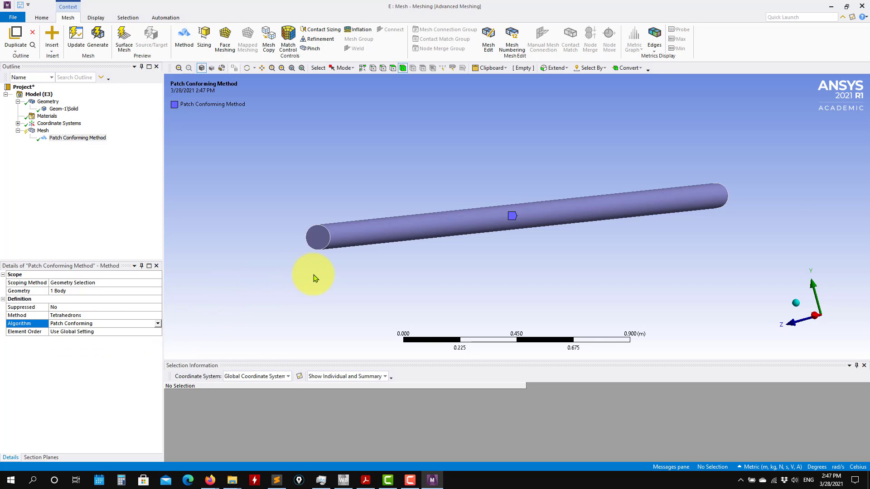
Generate the mesh for the pipe
{"action": "scroll", "coordinate": [312, 286], "scroll_direction": "up", "scroll_amount": 3}
{"action": "middle_click_drag", "start_coordinate": [327, 287], "coordinate": [324, 284]}
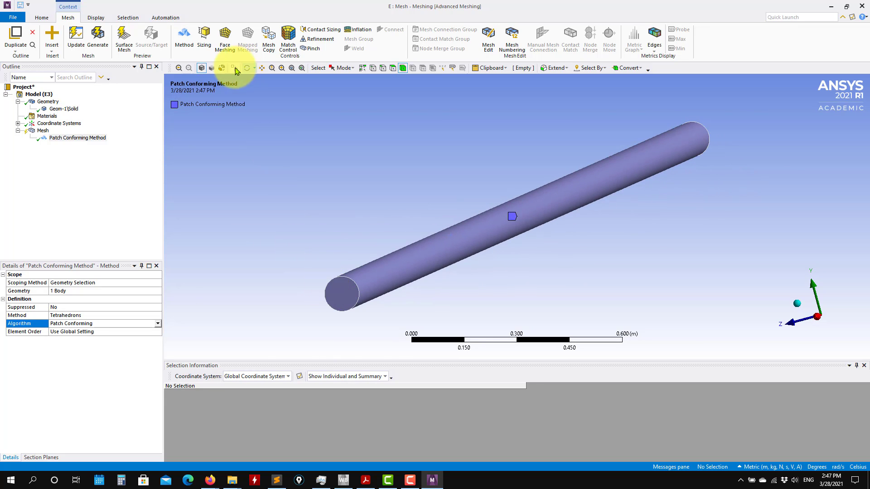
{"action": "left_click", "coordinate": [97, 35]}
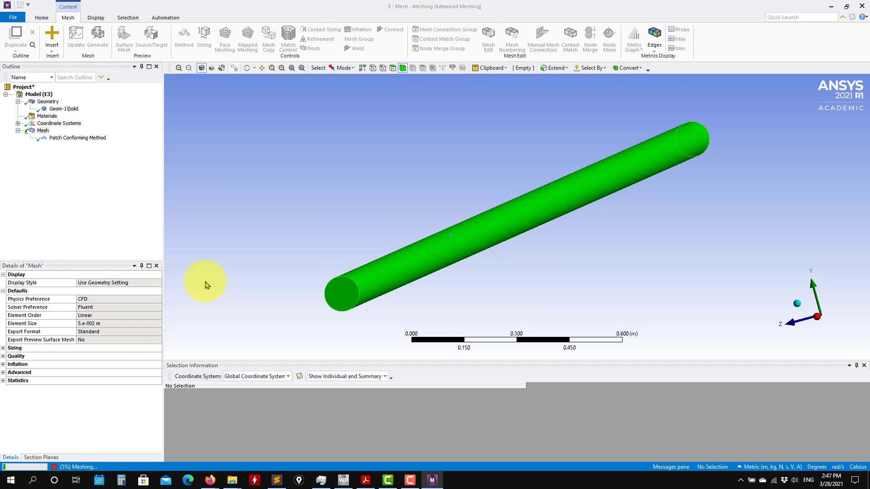
Examine the generated tetrahedral mesh along the pipe's outer surface and on its circular end faces
{"action": "scroll", "coordinate": [343, 336], "scroll_direction": "down", "scroll_amount": 1}
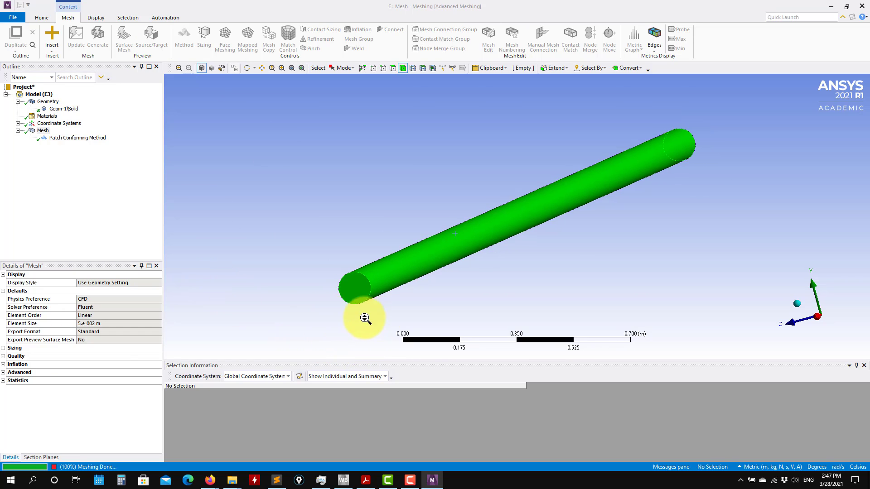
{"action": "scroll", "coordinate": [383, 312], "scroll_direction": "up", "scroll_amount": 5}
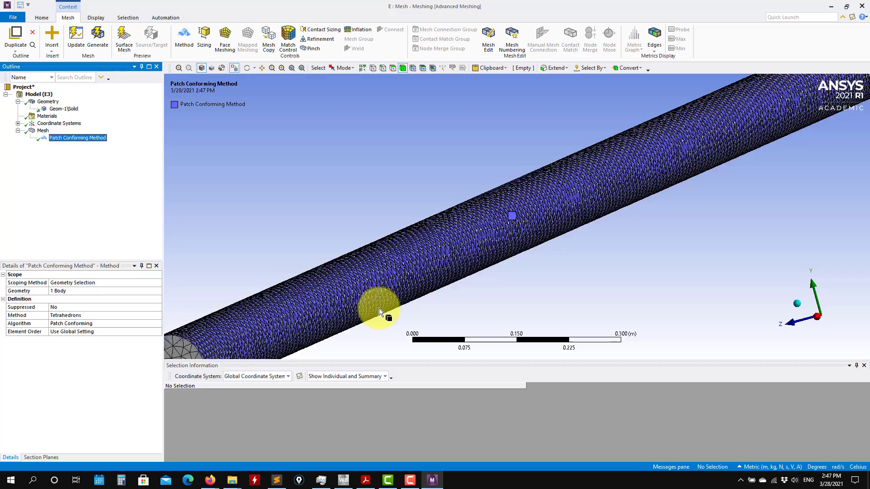
{"action": "mouse_move", "coordinate": [393, 297]}
{"action": "middle_mouse_down"}
{"action": "mouse_move", "coordinate": [430, 297]}
{"action": "mouse_move", "coordinate": [398, 310]}
{"action": "mouse_move", "coordinate": [400, 295]}
{"action": "mouse_move", "coordinate": [405, 306]}
{"action": "middle_mouse_up"}
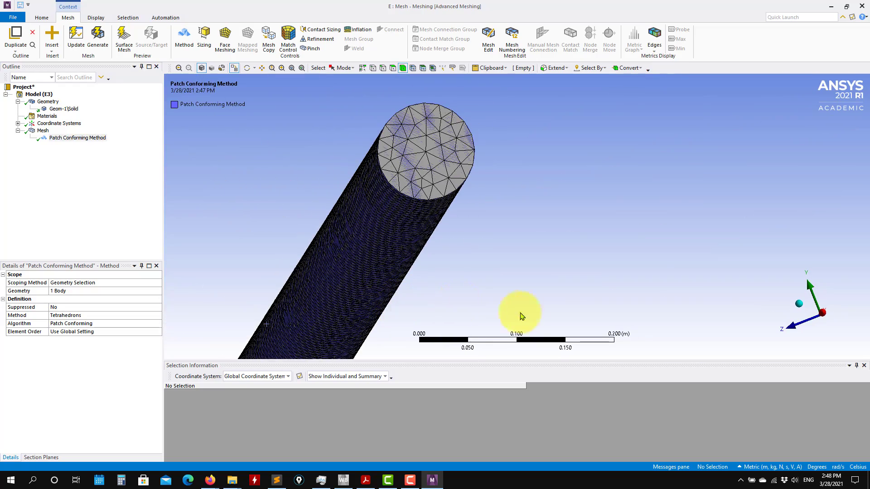
{"action": "scroll", "coordinate": [502, 293], "scroll_direction": "up", "scroll_amount": 2}
{"action": "scroll", "coordinate": [503, 286], "scroll_direction": "up", "scroll_amount": 4}
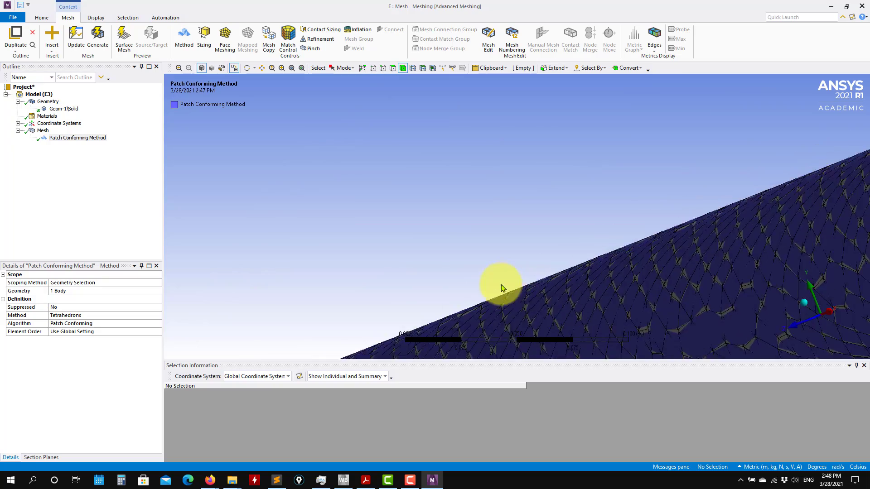
{"action": "scroll", "coordinate": [521, 283], "scroll_direction": "down", "scroll_amount": 8}
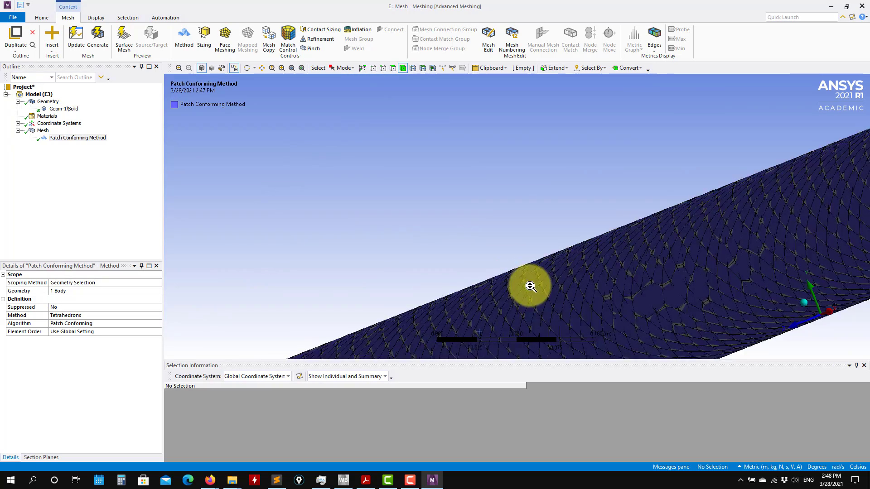
{"action": "mouse_move", "coordinate": [532, 282]}
{"action": "middle_mouse_down"}
{"action": "mouse_move", "coordinate": [452, 259]}
{"action": "mouse_move", "coordinate": [421, 218]}
{"action": "mouse_move", "coordinate": [528, 297]}
{"action": "middle_mouse_up"}
{"action": "scroll", "coordinate": [520, 219], "scroll_direction": "up", "scroll_amount": 4}
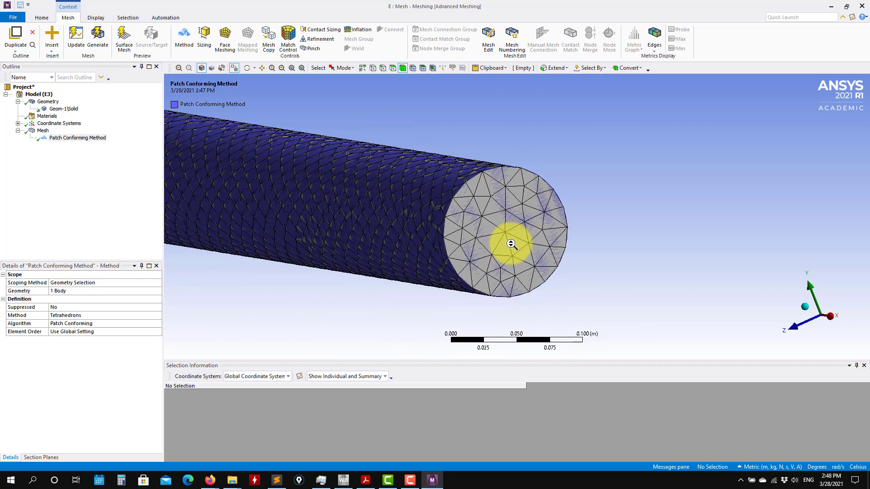
Switch the selection filter from bodies to faces, pick the pipe's outer surface, and clear the selection
{"action": "left_click", "coordinate": [357, 147]}
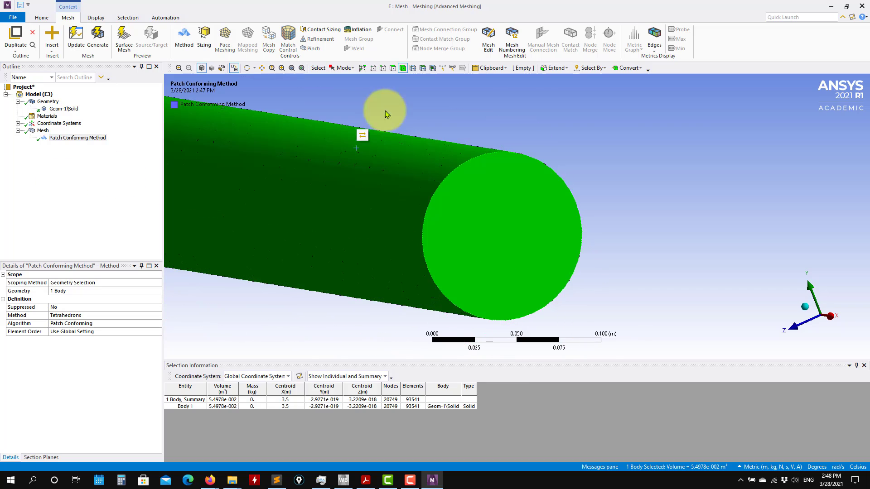
{"action": "left_click", "coordinate": [392, 68]}
{"action": "left_click", "coordinate": [378, 146]}
{"action": "left_click", "coordinate": [466, 119]}
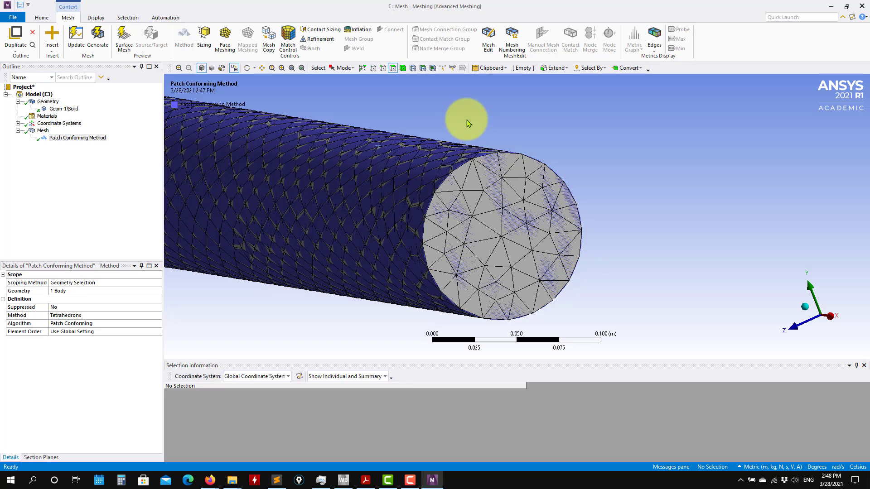
Insert a mesh sizing control scoped to the pipe's outer cylindrical face
{"action": "right_click", "coordinate": [44, 130]}
{"action": "mouse_move", "coordinate": [77, 137]}
{"action": "left_click", "coordinate": [175, 146]}
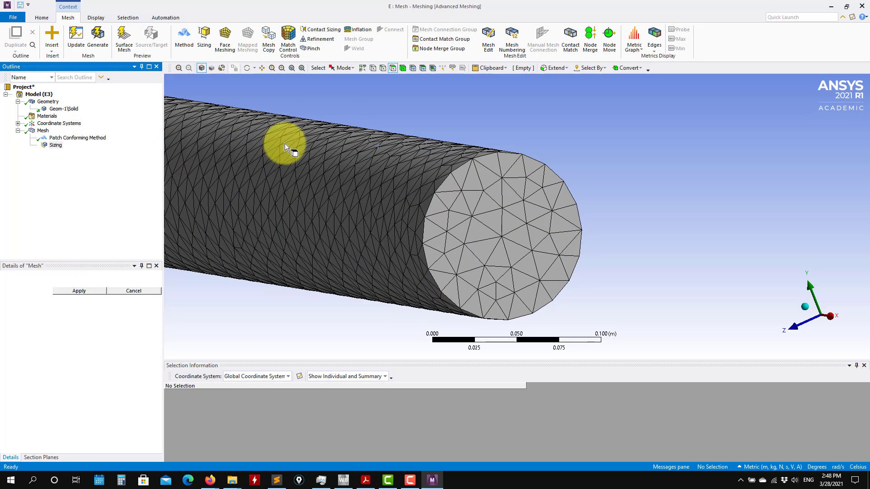
{"action": "left_click", "coordinate": [328, 144]}
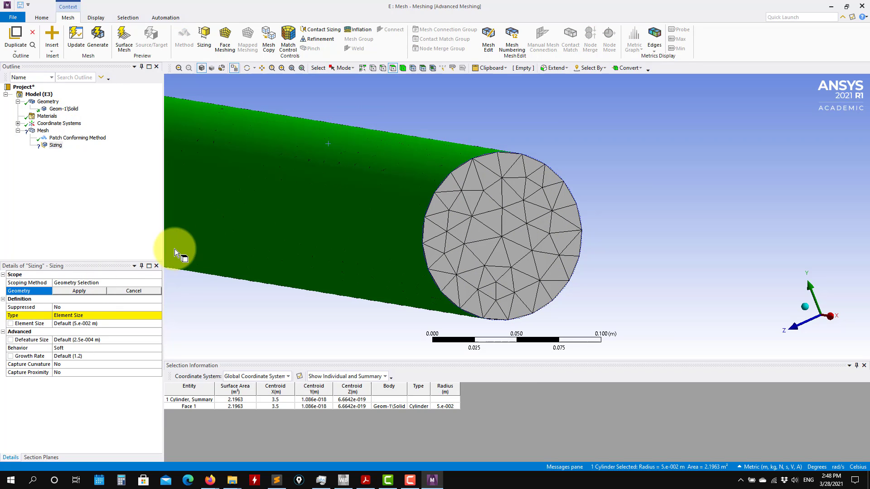
{"action": "left_click", "coordinate": [86, 294]}
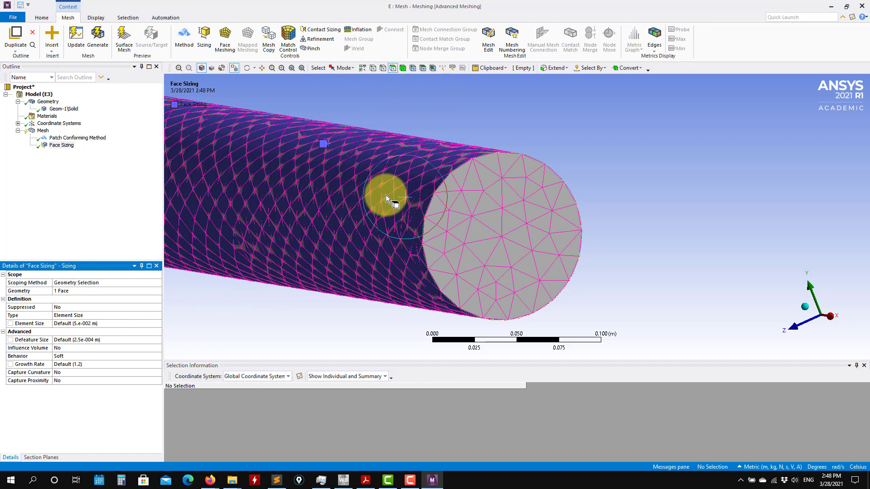
Set the face sizing's element size to 0.005 m
{"action": "left_click", "coordinate": [111, 323]}
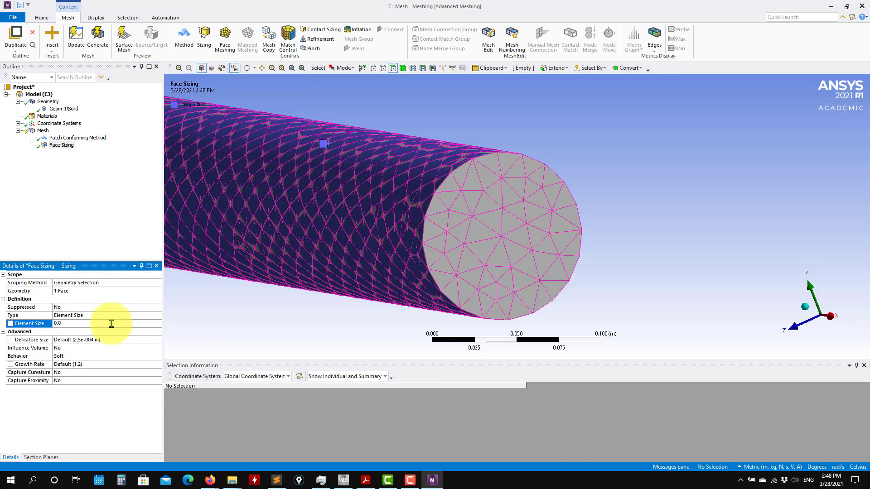
{"action": "type", "text": "0.01"}
{"action": "key", "text": "Return"}
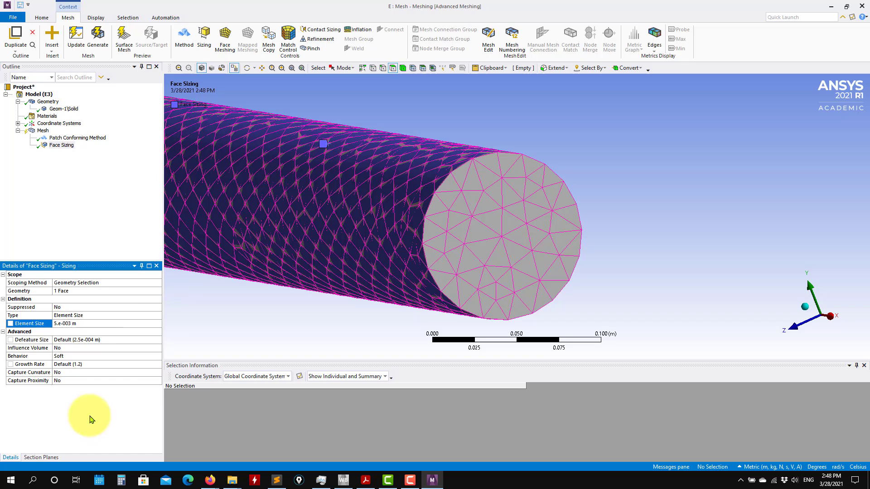
Enable Capture Curvature for the face sizing
{"action": "left_click", "coordinate": [64, 375]}
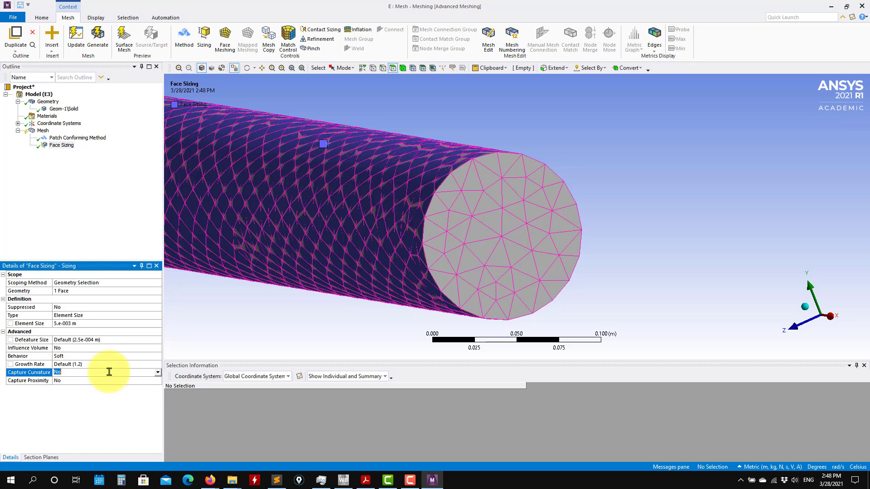
{"action": "left_click", "coordinate": [157, 373]}
{"action": "left_click", "coordinate": [58, 386]}
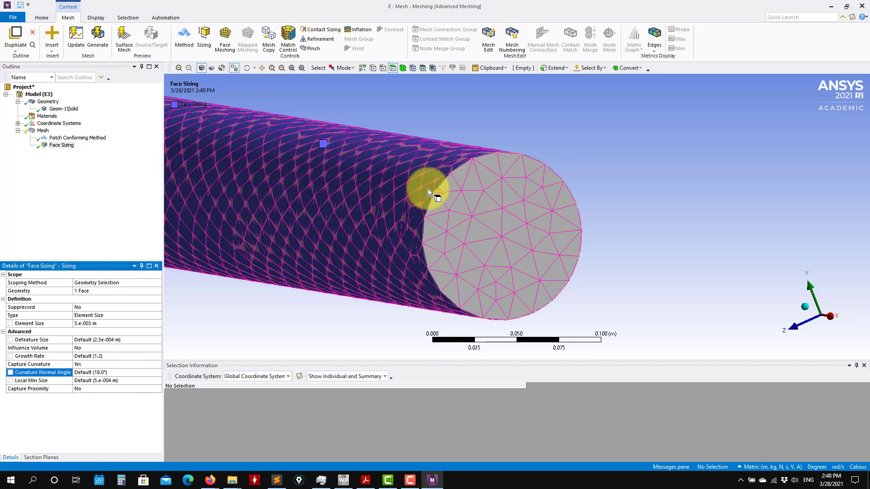
Set the face sizing's curvature normal angle to 2°
{"action": "left_click", "coordinate": [108, 372]}
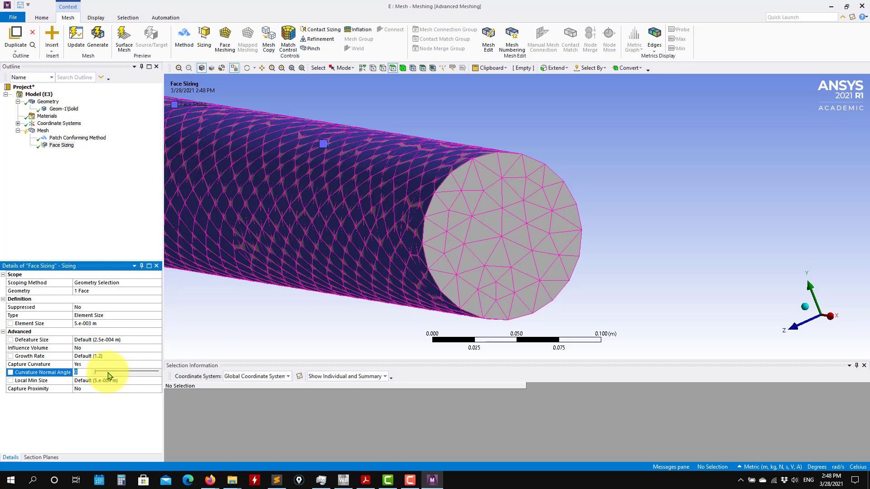
{"action": "type", "text": "2"}
{"action": "key", "text": "Return"}
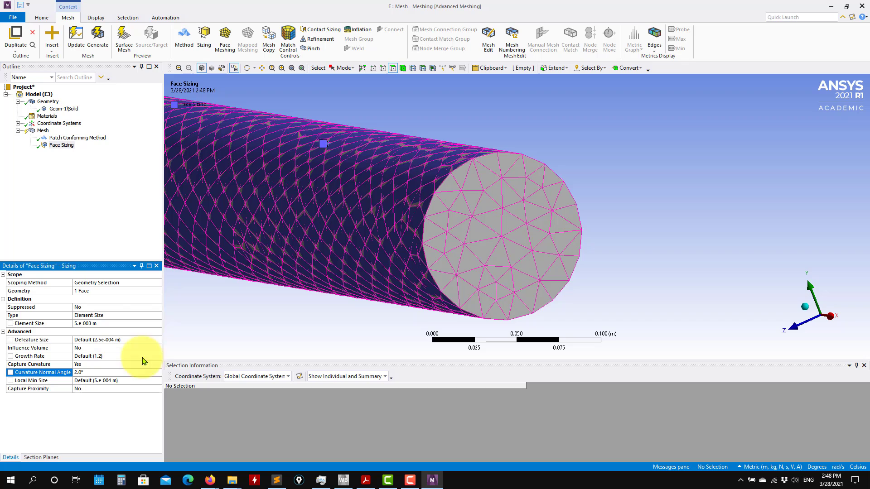
Set the face sizing's curvature normal angle to 18°, keeping Capture Curvature at Yes
{"action": "left_click", "coordinate": [85, 364]}
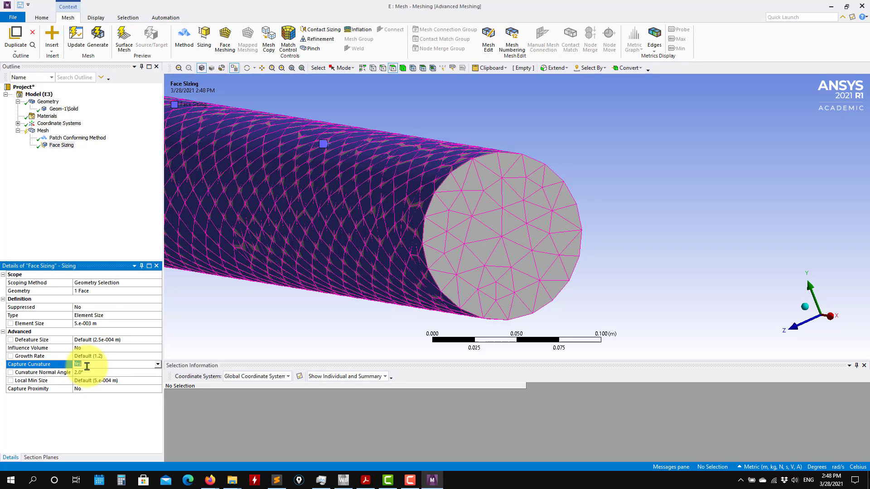
{"action": "left_click", "coordinate": [89, 372]}
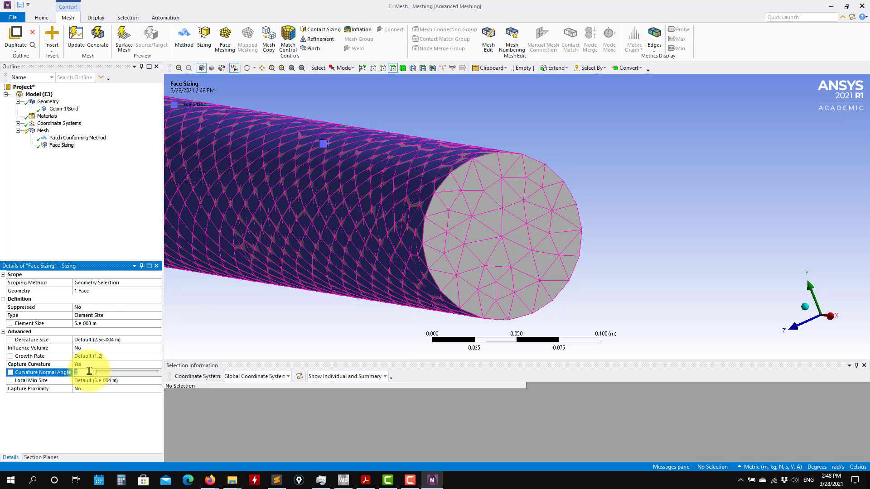
{"action": "key", "text": "BackSpace"}
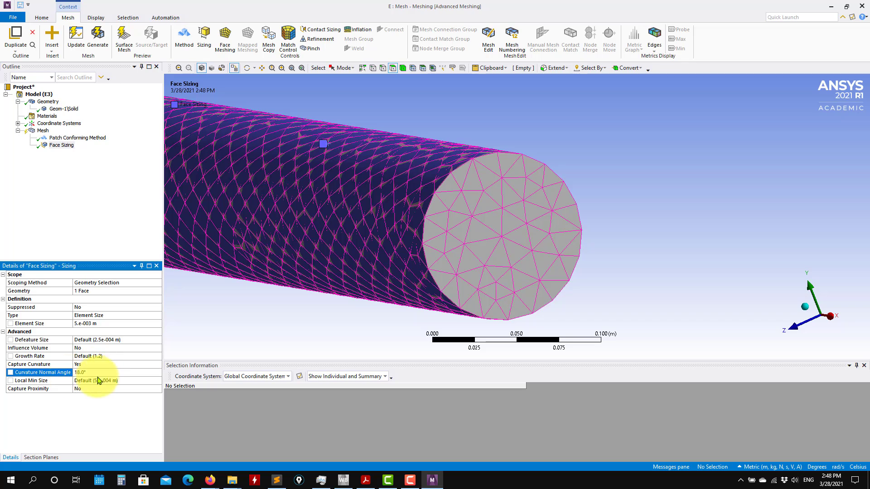
{"action": "left_click", "coordinate": [89, 375]}
{"action": "type", "text": "12"}
{"action": "key", "text": "Return"}
{"action": "left_click", "coordinate": [104, 376]}
{"action": "type", "text": "1"}
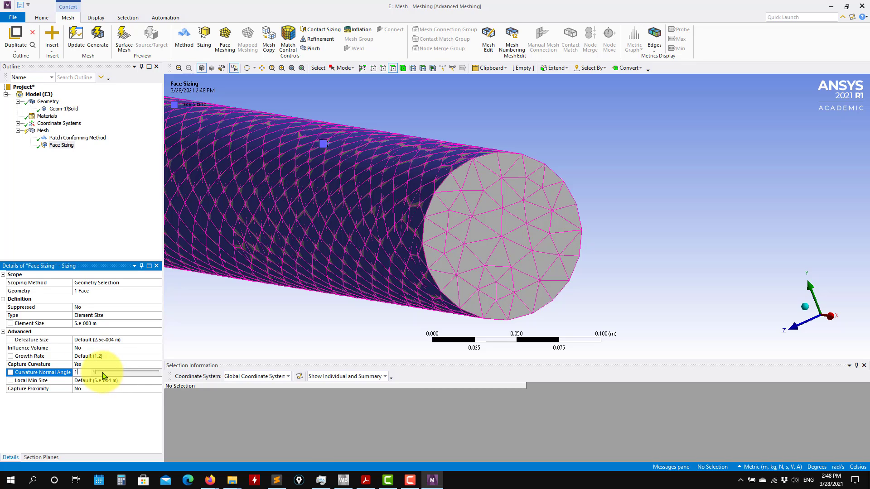
{"action": "type", "text": "8"}
{"action": "key", "text": "Return"}
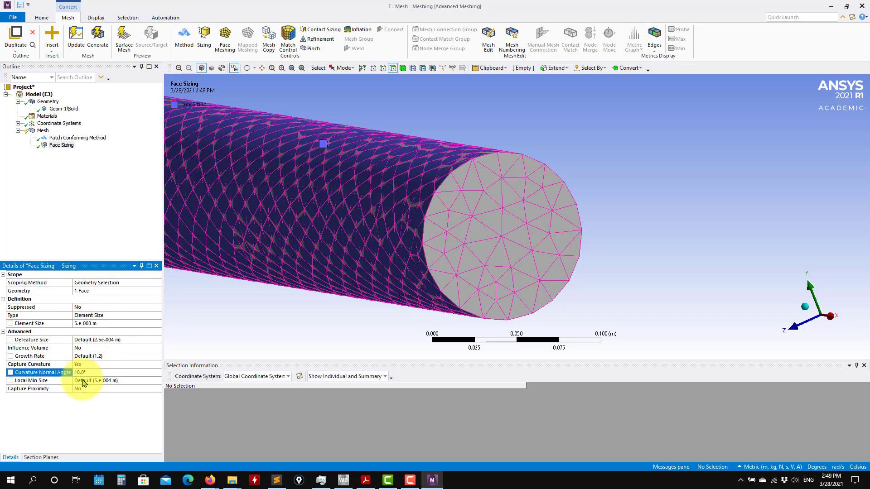
Try to generate the mesh with the current face sizing, check the meshing status and stop the run
{"action": "left_click", "coordinate": [97, 38]}
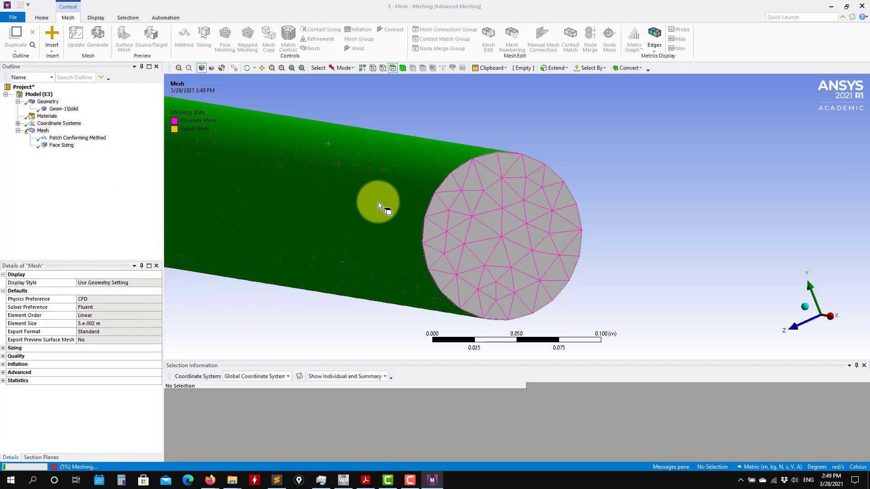
{"action": "middle_click_drag", "start_coordinate": [441, 160], "coordinate": [440, 160]}
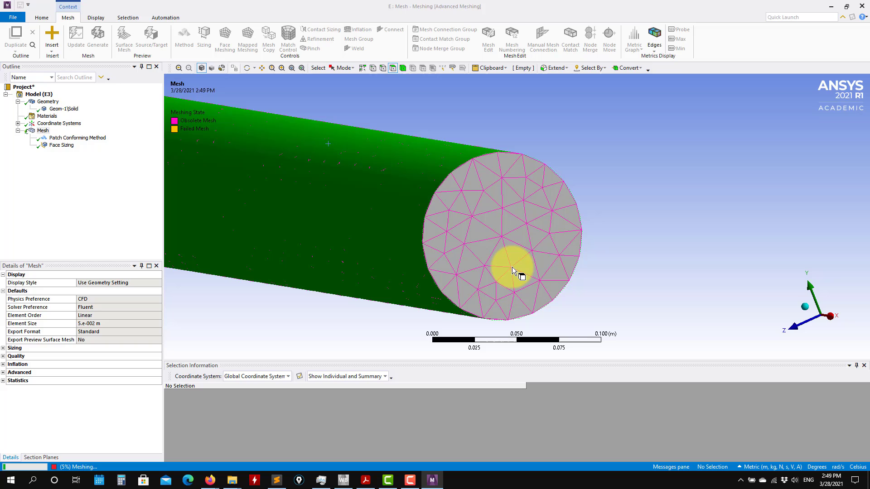
{"action": "left_click", "coordinate": [83, 464]}
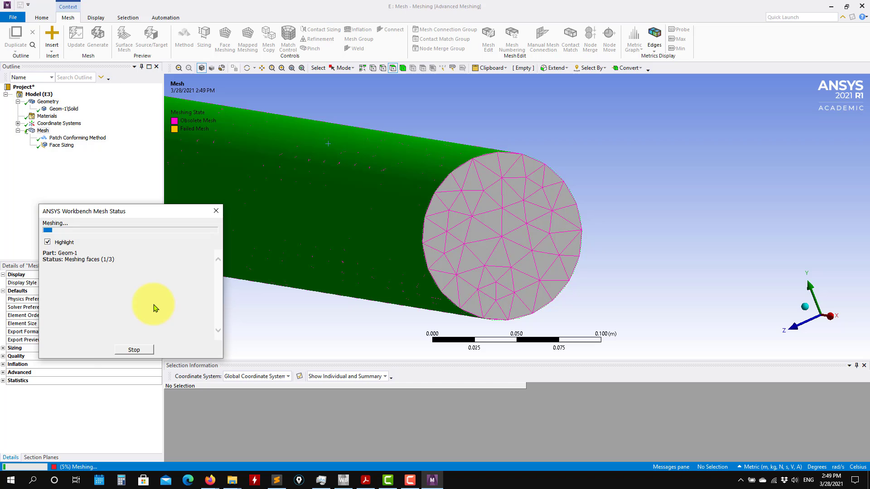
{"action": "left_click", "coordinate": [145, 350]}
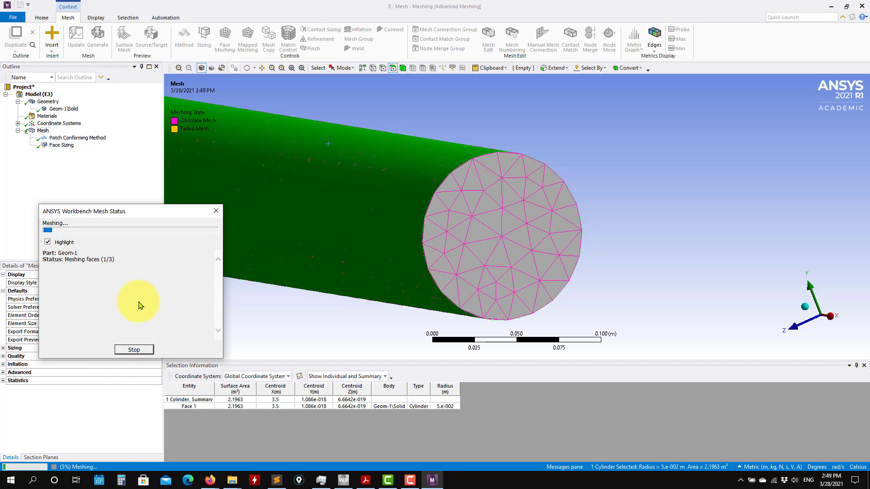
Set the face sizing's element size to 0.008 m, try to generate the mesh and stop the run
{"action": "left_click", "coordinate": [62, 145]}
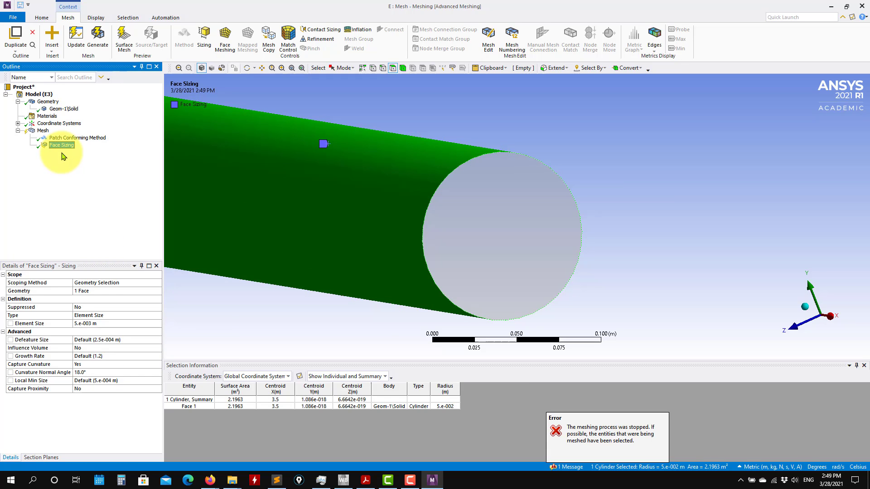
{"action": "left_click", "coordinate": [108, 322]}
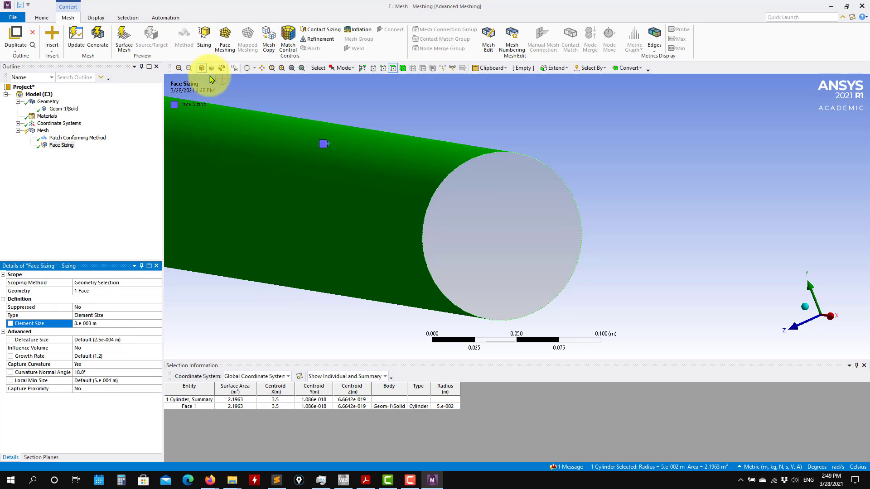
{"action": "left_click", "coordinate": [97, 39]}
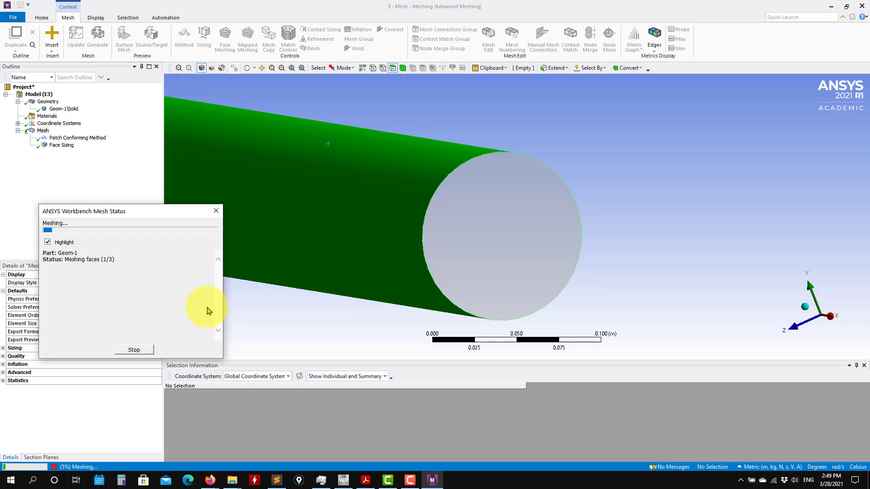
{"action": "left_click", "coordinate": [143, 351]}
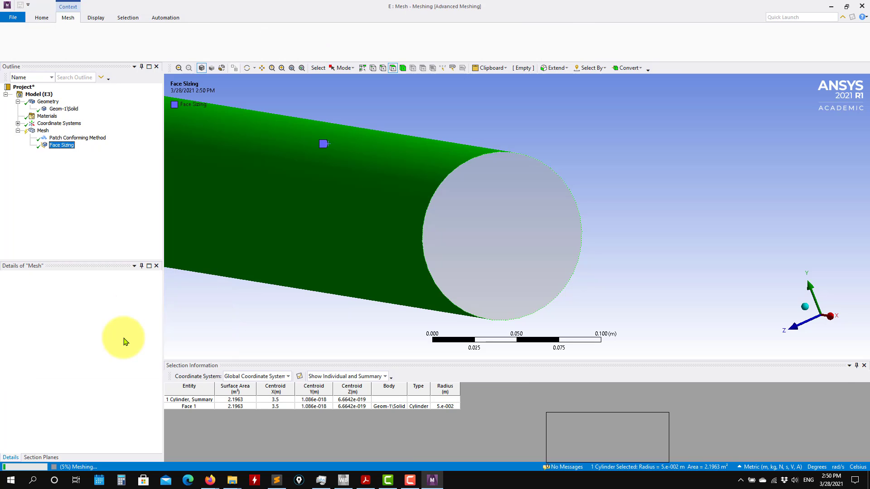
Set the face sizing's element size to 0.01 m
{"action": "left_click", "coordinate": [104, 324]}
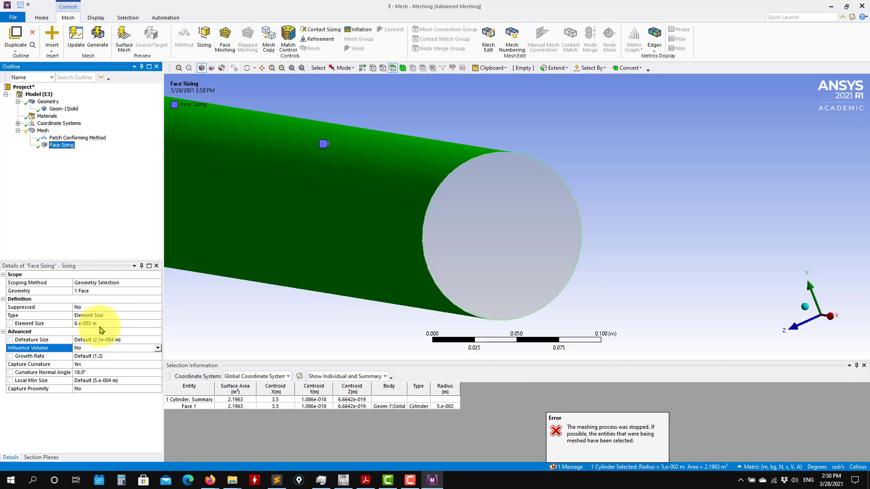
{"action": "type", "text": "0.01"}
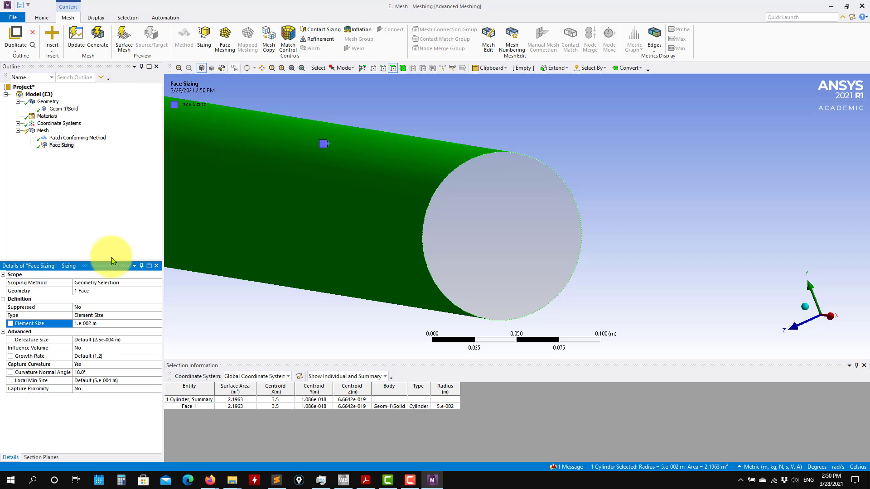
{"action": "left_click", "coordinate": [72, 138]}
{"action": "left_click", "coordinate": [68, 145]}
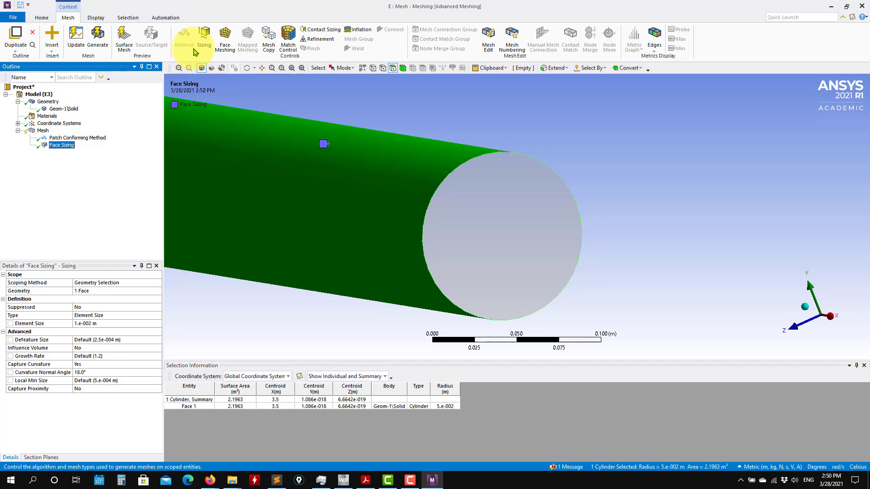
Generate the mesh with the face sizing and inspect it on the pipe's outer surface and circular end faces
{"action": "left_click", "coordinate": [97, 38]}
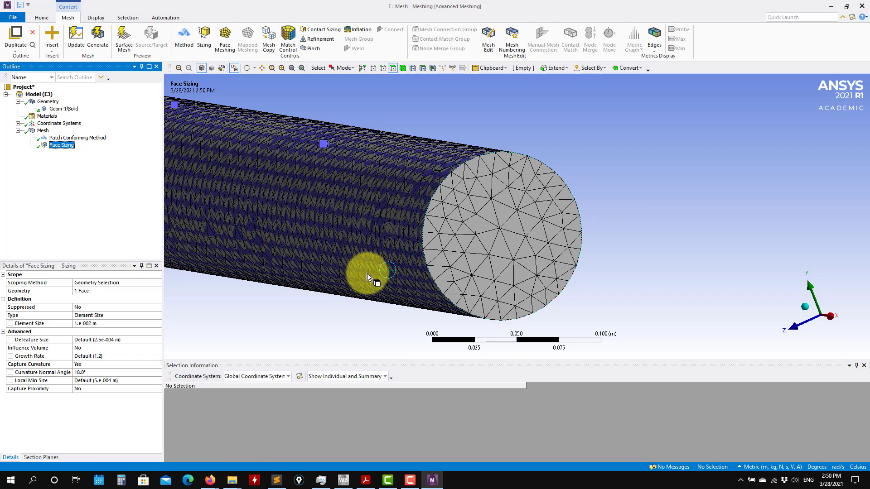
{"action": "scroll", "coordinate": [541, 258], "scroll_direction": "up", "scroll_amount": 2}
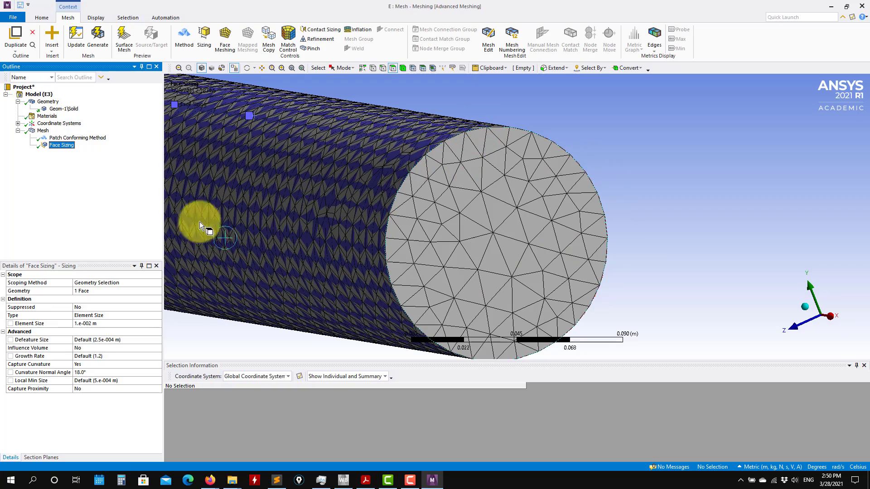
{"action": "scroll", "coordinate": [457, 258], "scroll_direction": "down", "scroll_amount": 1}
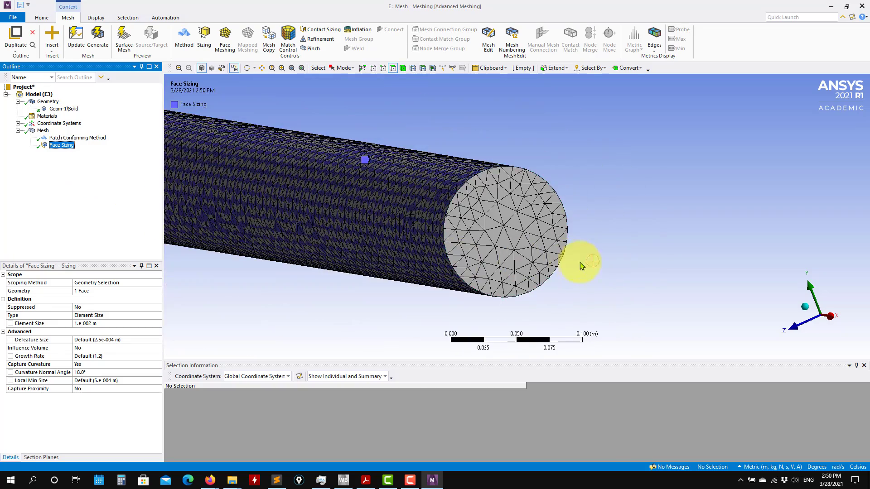
{"action": "middle_click_drag", "start_coordinate": [582, 258], "coordinate": [486, 195]}
{"action": "scroll", "coordinate": [471, 236], "scroll_direction": "up", "scroll_amount": 3}
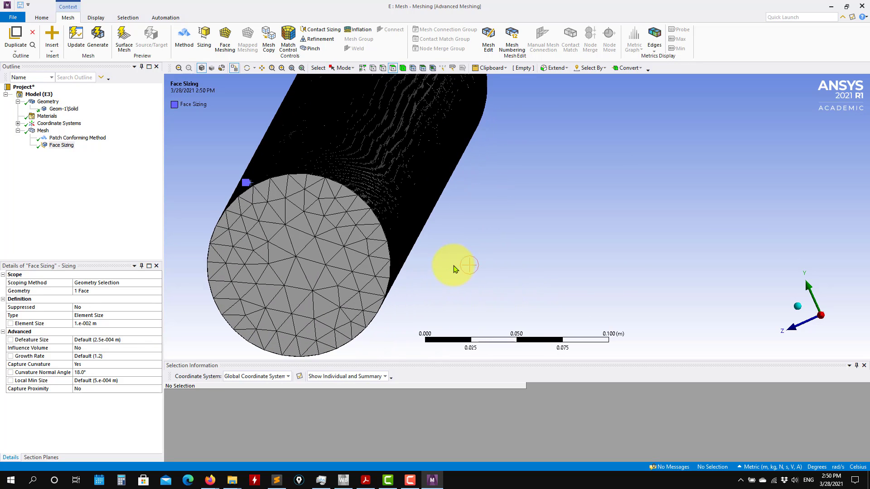
Insert an Inflation control scoped to the pipe body, with the outer cylindrical face as its boundary
{"action": "right_click", "coordinate": [46, 132]}
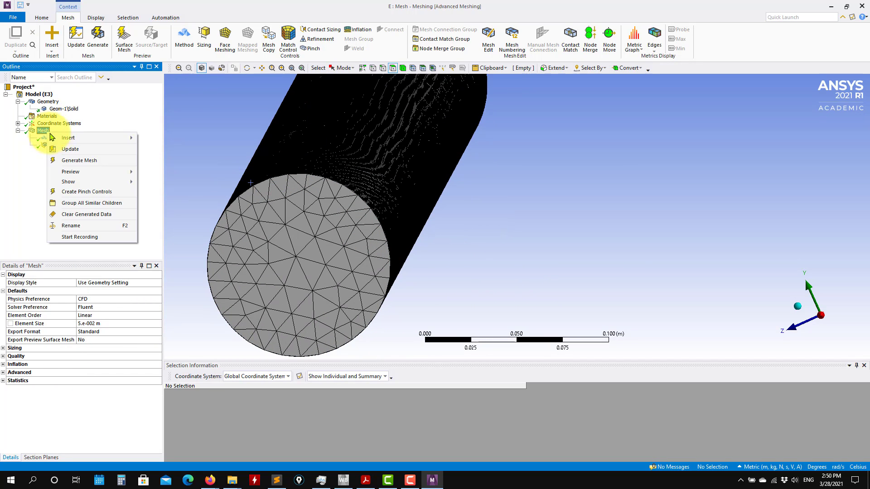
{"action": "mouse_move", "coordinate": [127, 138]}
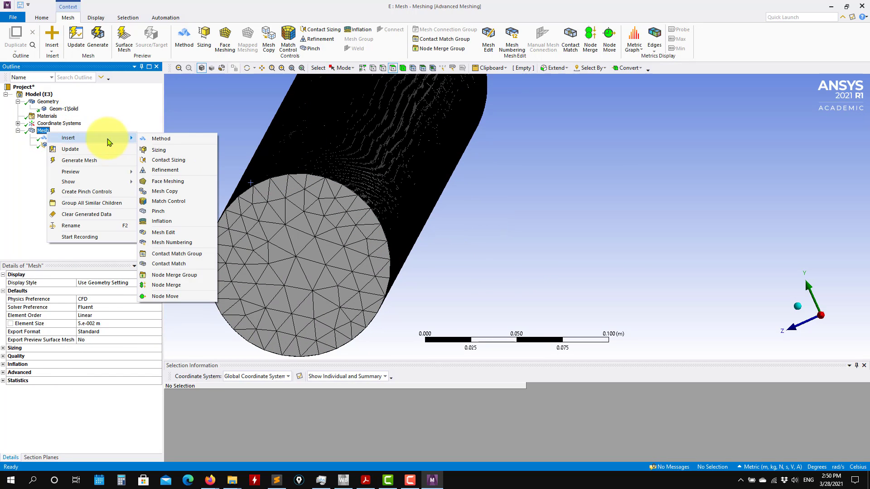
{"action": "left_click", "coordinate": [179, 222]}
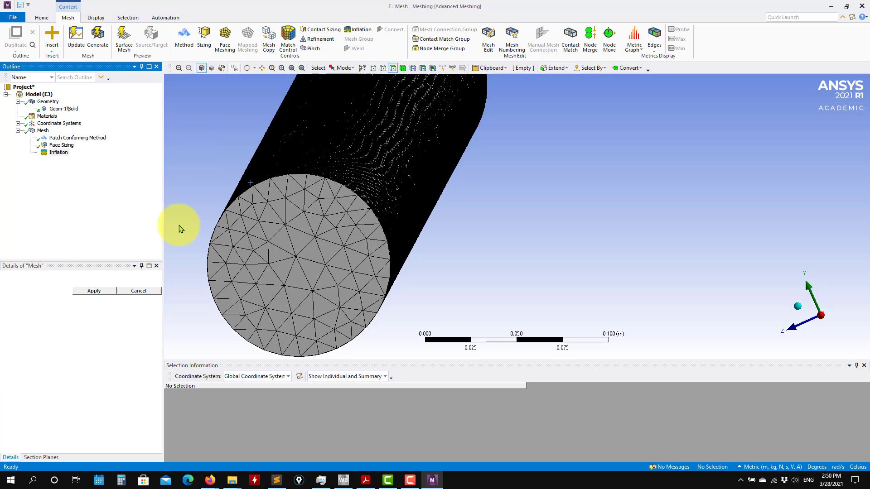
{"action": "left_click", "coordinate": [338, 175]}
{"action": "left_click", "coordinate": [93, 291]}
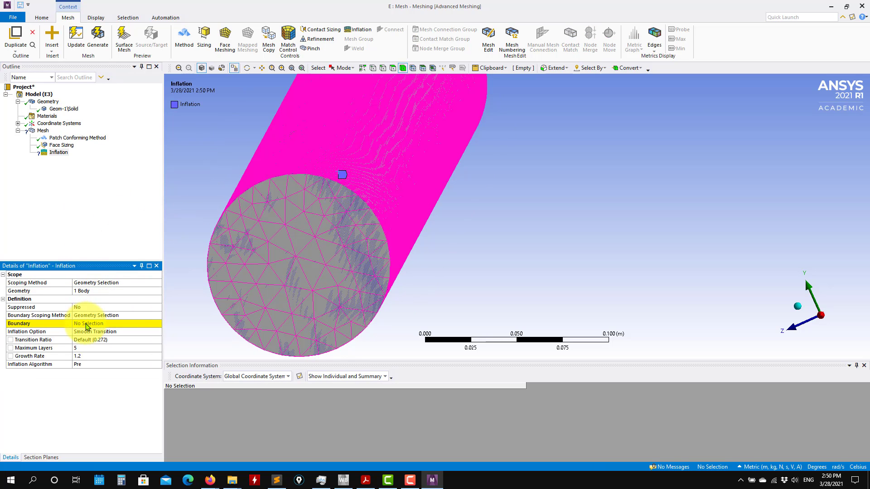
{"action": "left_click", "coordinate": [357, 159]}
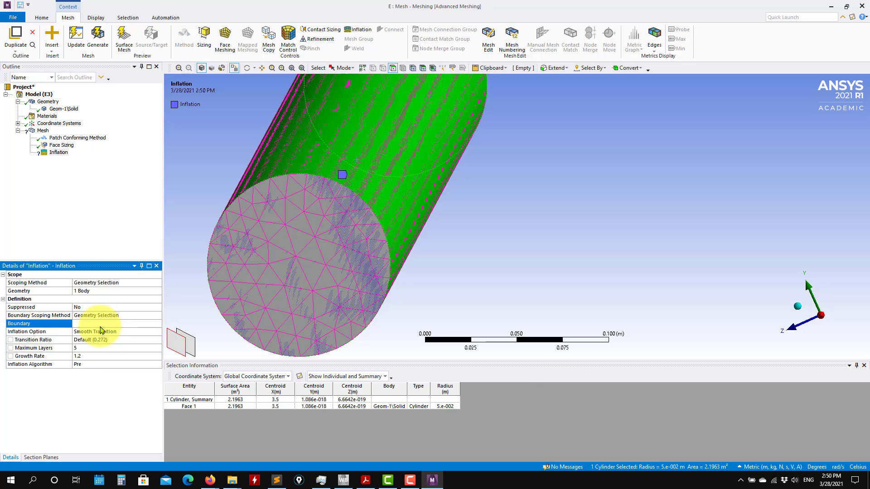
{"action": "left_click", "coordinate": [94, 323]}
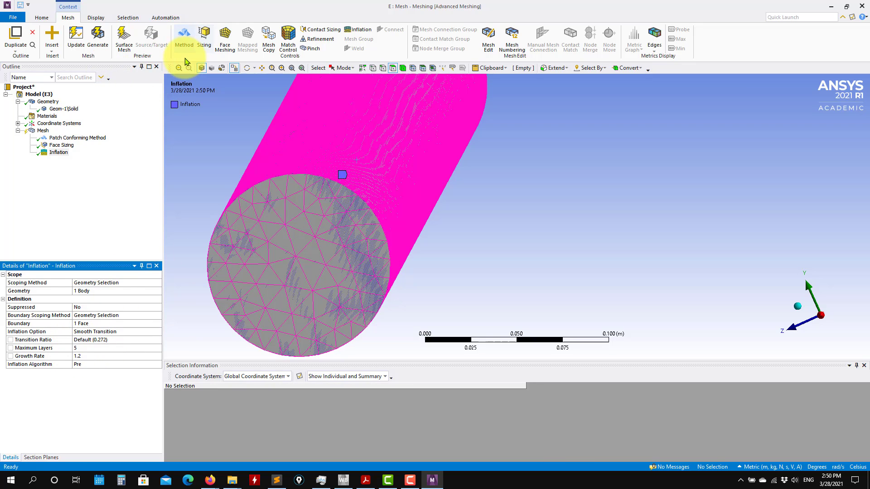
Generate the mesh with the inflation control and inspect the wall layers on the pipe's circular end face
{"action": "left_click", "coordinate": [99, 40]}
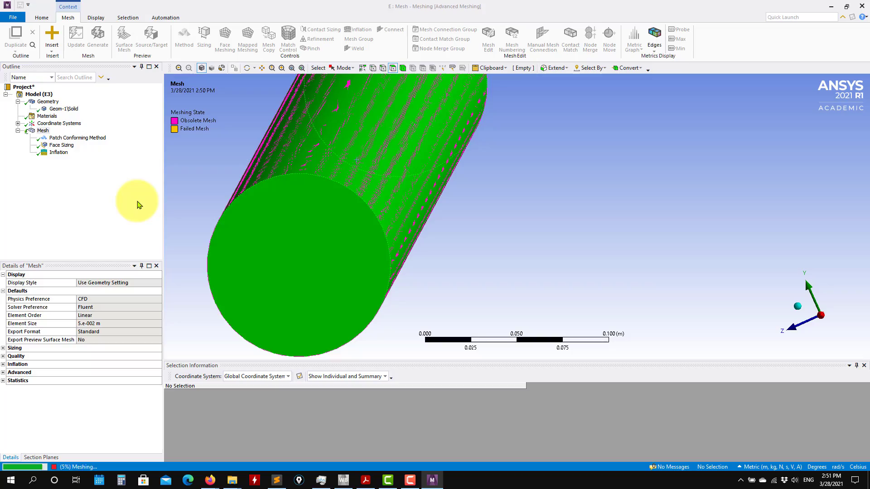
{"action": "left_click", "coordinate": [58, 152]}
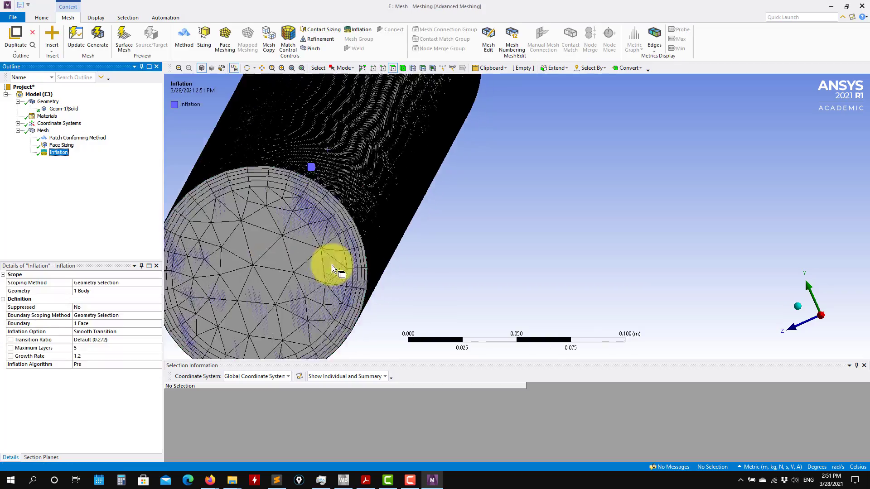
{"action": "middle_click_drag", "start_coordinate": [365, 278], "coordinate": [408, 226]}
{"action": "left_click", "coordinate": [43, 130]}
{"action": "left_click", "coordinate": [467, 319]}
{"action": "middle_click_drag", "start_coordinate": [471, 324], "coordinate": [355, 309]}
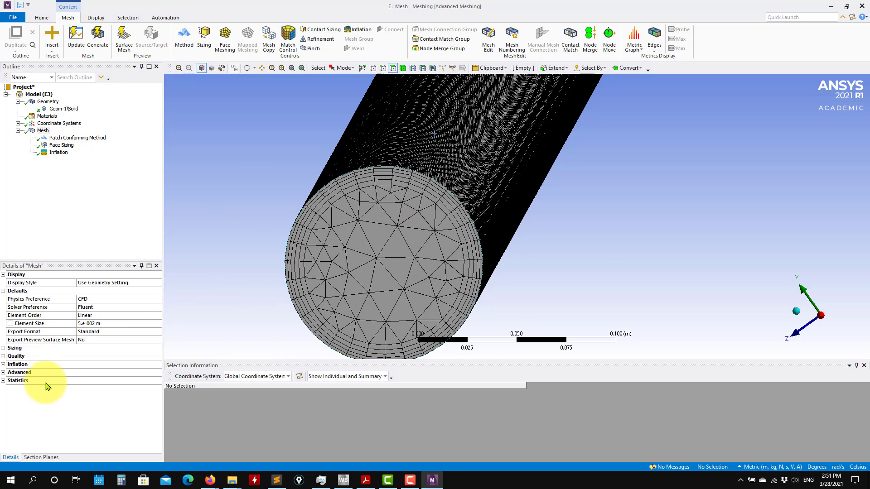
Check the mesh's node and element statistics and view the inflated end face alongside the outer surface
{"action": "left_click", "coordinate": [4, 381]}
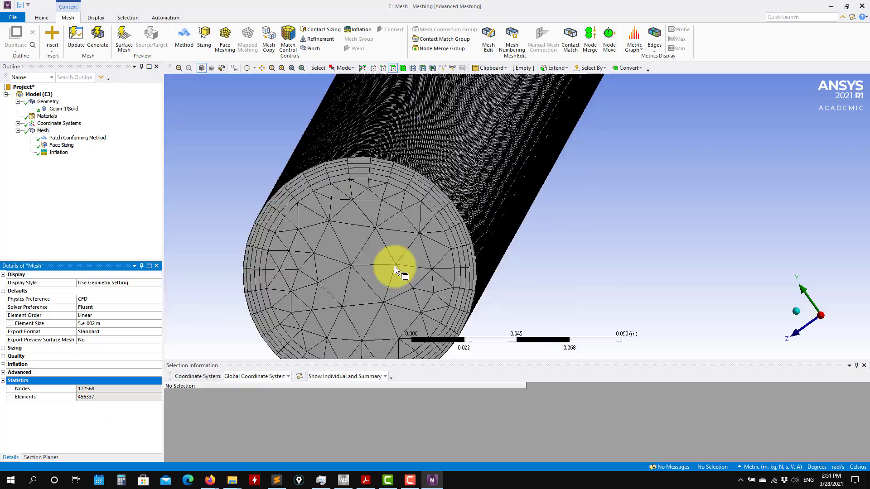
{"action": "mouse_move", "coordinate": [395, 267]}
{"action": "middle_mouse_down"}
{"action": "mouse_move", "coordinate": [398, 278]}
{"action": "mouse_move", "coordinate": [474, 272]}
{"action": "mouse_move", "coordinate": [332, 268]}
{"action": "mouse_move", "coordinate": [532, 264]}
{"action": "mouse_move", "coordinate": [495, 273]}
{"action": "mouse_move", "coordinate": [345, 274]}
{"action": "mouse_move", "coordinate": [188, 247]}
{"action": "mouse_move", "coordinate": [387, 271]}
{"action": "middle_mouse_up"}
{"action": "scroll", "coordinate": [387, 270], "scroll_direction": "up", "scroll_amount": 5}
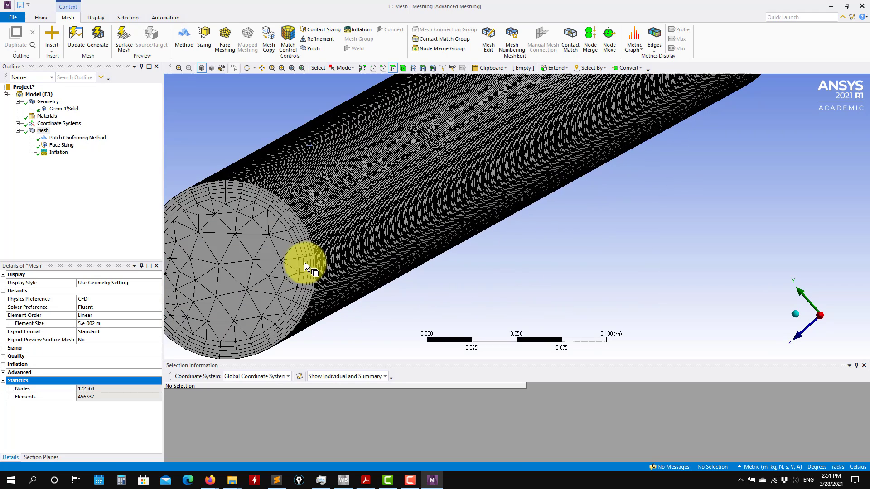
Set the global mesh element size to 0.025 m and regenerate the mesh
{"action": "left_click", "coordinate": [103, 322]}
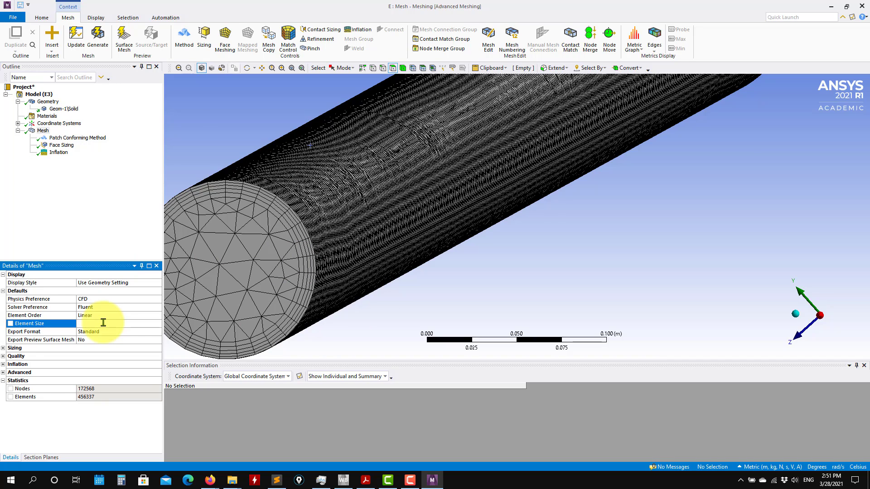
{"action": "type", "text": "0.025"}
{"action": "key", "text": "Return"}
{"action": "left_click", "coordinate": [85, 50]}
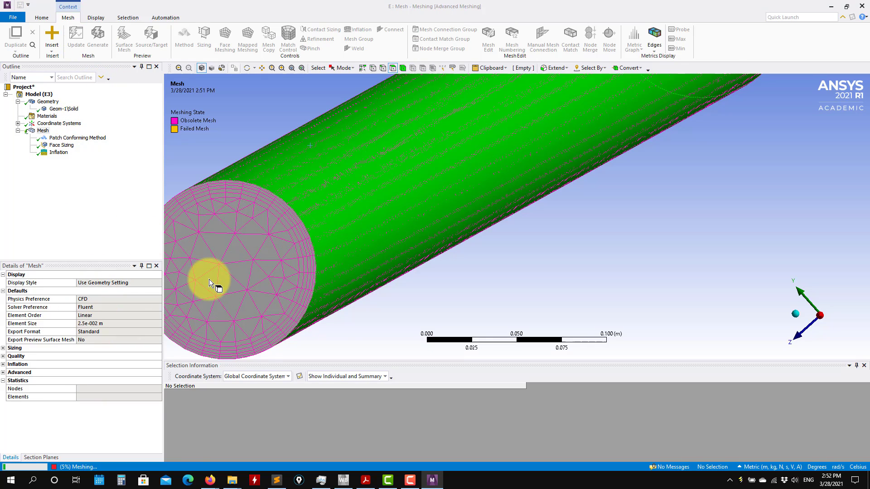
{"action": "left_click", "coordinate": [343, 174]}
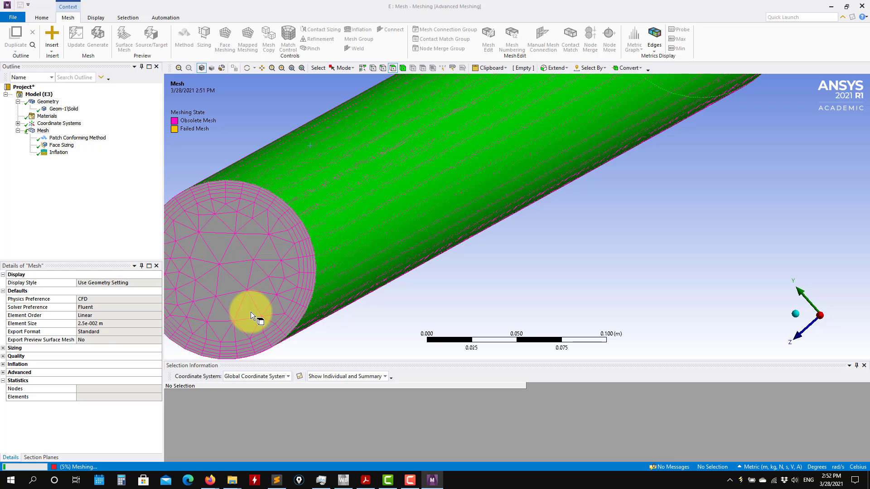
{"action": "left_click", "coordinate": [398, 326]}
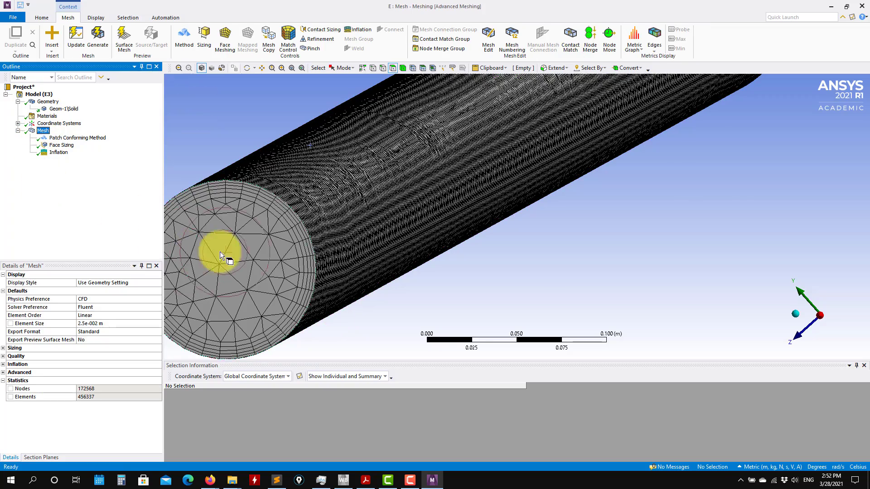
Examine the triangular surface elements along the pipe's outer wall and near its ends
{"action": "scroll", "coordinate": [273, 248], "scroll_direction": "down", "scroll_amount": 2}
{"action": "middle_click_drag", "start_coordinate": [301, 322], "coordinate": [398, 282]}
{"action": "middle_click_drag", "start_coordinate": [330, 258], "coordinate": [336, 258]}
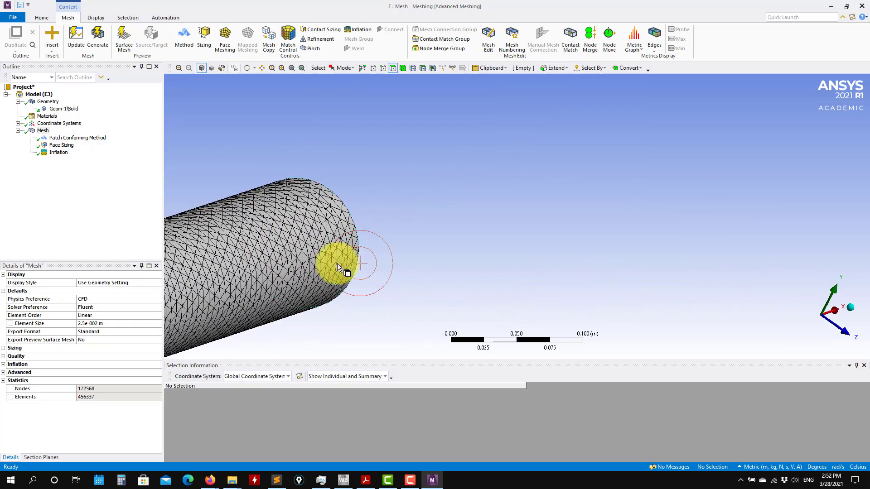
{"action": "scroll", "coordinate": [287, 281], "scroll_direction": "up", "scroll_amount": 2}
{"action": "scroll", "coordinate": [287, 281], "scroll_direction": "down", "scroll_amount": 2}
{"action": "middle_click_drag", "start_coordinate": [287, 281], "coordinate": [471, 219]}
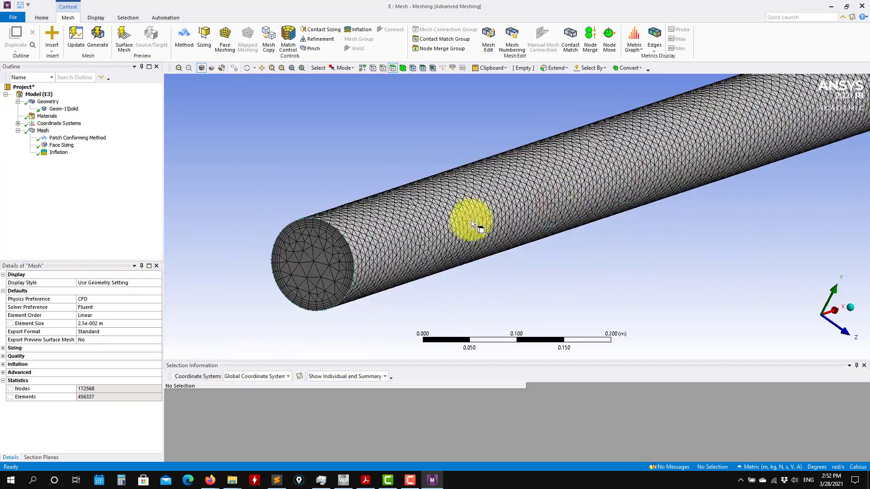
{"action": "scroll", "coordinate": [398, 257], "scroll_direction": "up", "scroll_amount": 2}
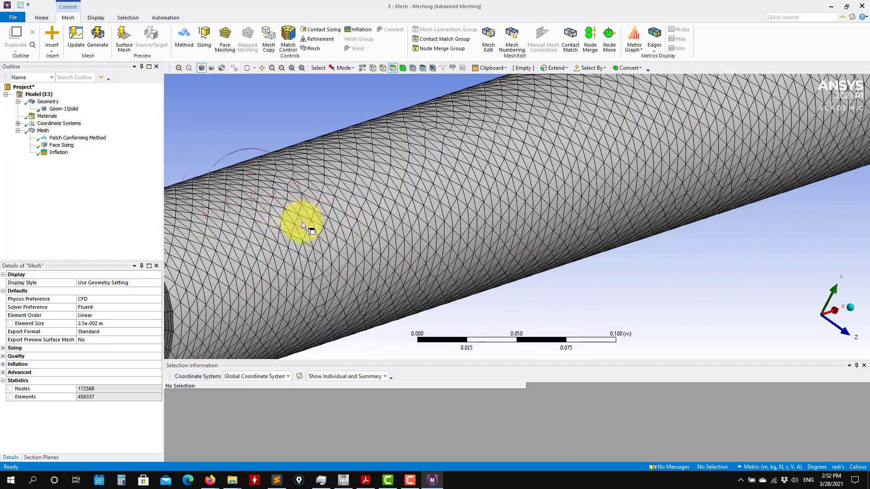
{"action": "scroll", "coordinate": [271, 272], "scroll_direction": "down", "scroll_amount": 2}
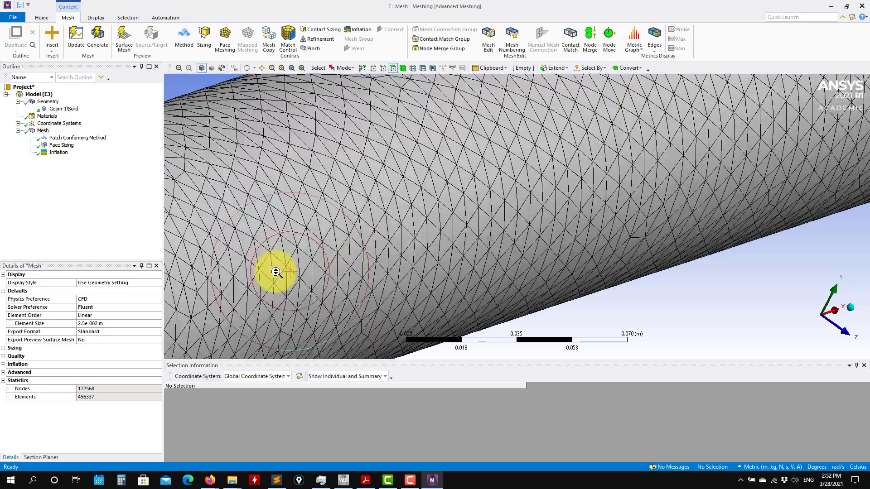
{"action": "scroll", "coordinate": [276, 272], "scroll_direction": "down", "scroll_amount": 2}
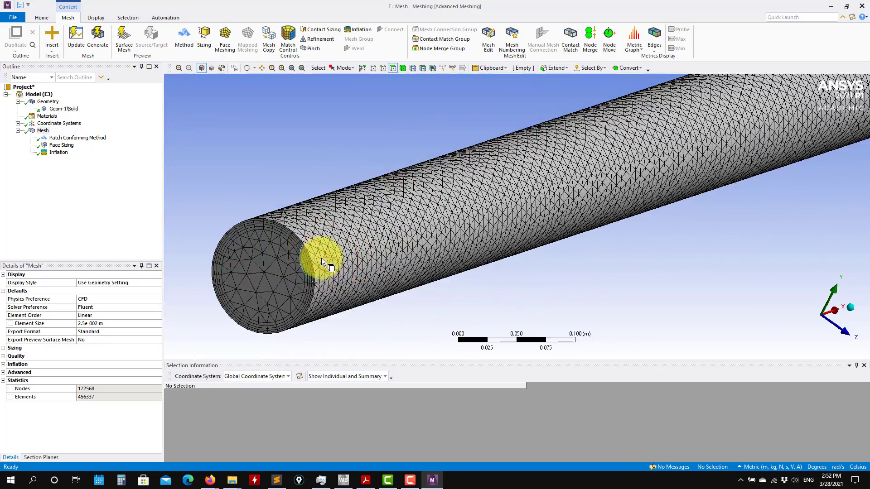
Examine the inflation layers and core elements on the circular end face, and the mesh along the pipe's full length
{"action": "middle_click_drag", "start_coordinate": [322, 257], "coordinate": [468, 276]}
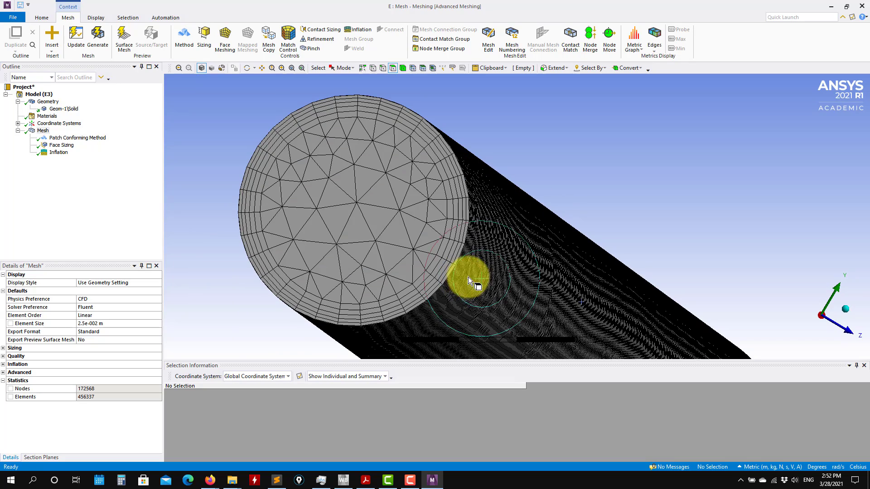
{"action": "middle_click_drag", "start_coordinate": [409, 250], "coordinate": [386, 232]}
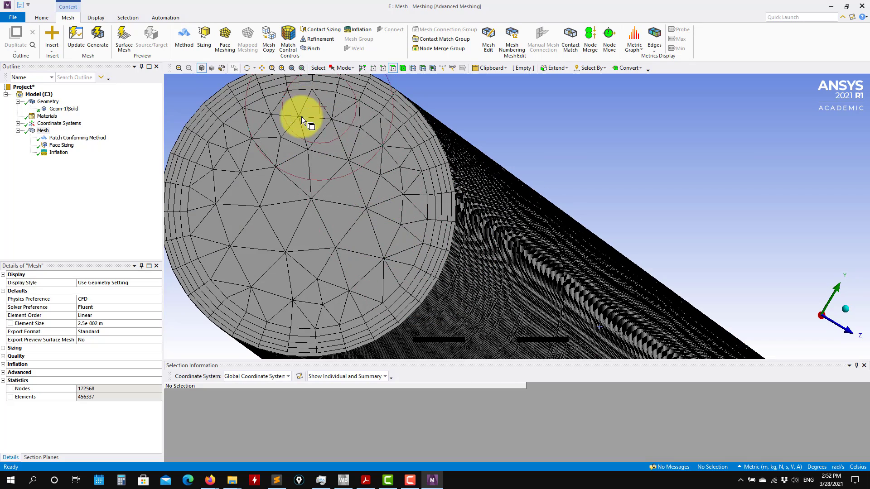
{"action": "middle_click_drag", "start_coordinate": [308, 96], "coordinate": [342, 225]}
{"action": "middle_click_drag", "start_coordinate": [389, 248], "coordinate": [209, 257]}
{"action": "scroll", "coordinate": [514, 252], "scroll_direction": "up", "scroll_amount": 3}
{"action": "middle_click_drag", "start_coordinate": [514, 252], "coordinate": [282, 257]}
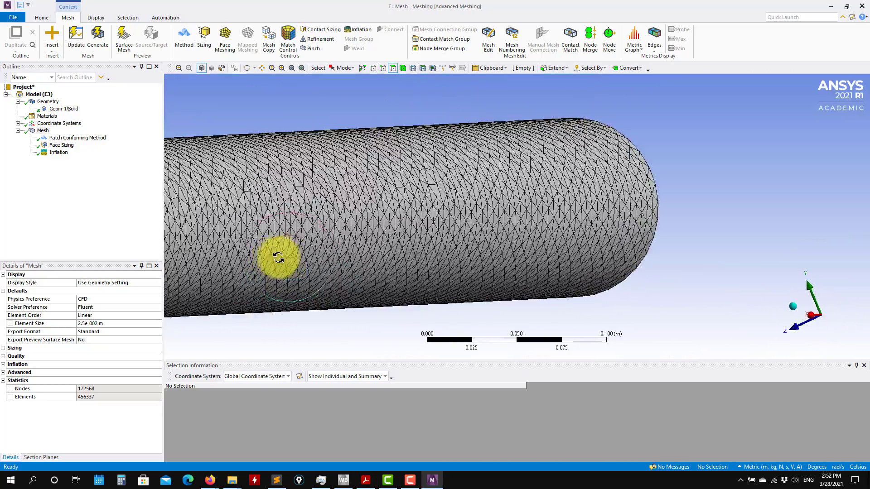
{"action": "scroll", "coordinate": [301, 258], "scroll_direction": "up", "scroll_amount": 6}
{"action": "scroll", "coordinate": [310, 258], "scroll_direction": "down", "scroll_amount": 8}
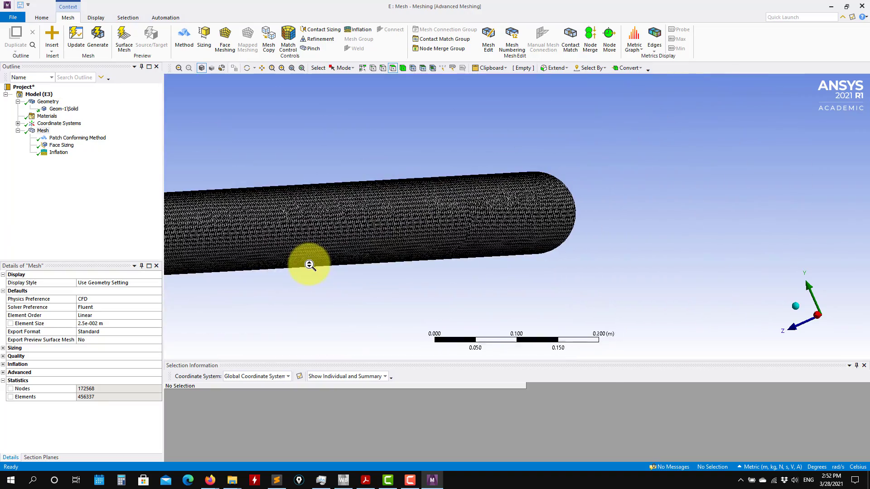
{"action": "scroll", "coordinate": [310, 265], "scroll_direction": "down", "scroll_amount": 2}
{"action": "middle_click_drag", "start_coordinate": [349, 274], "coordinate": [369, 278]}
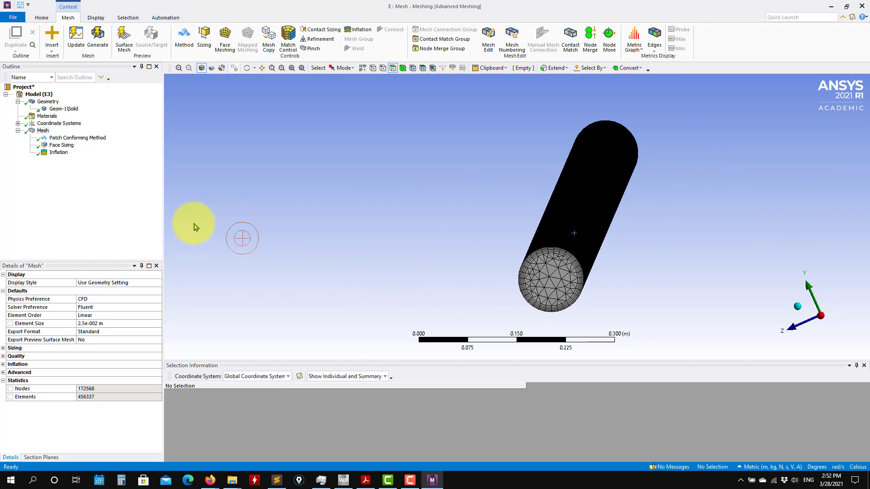
Review the inflation, face sizing and method settings, and set the global mesh element size to 0.05 m
{"action": "left_click", "coordinate": [64, 152]}
{"action": "left_click", "coordinate": [62, 145]}
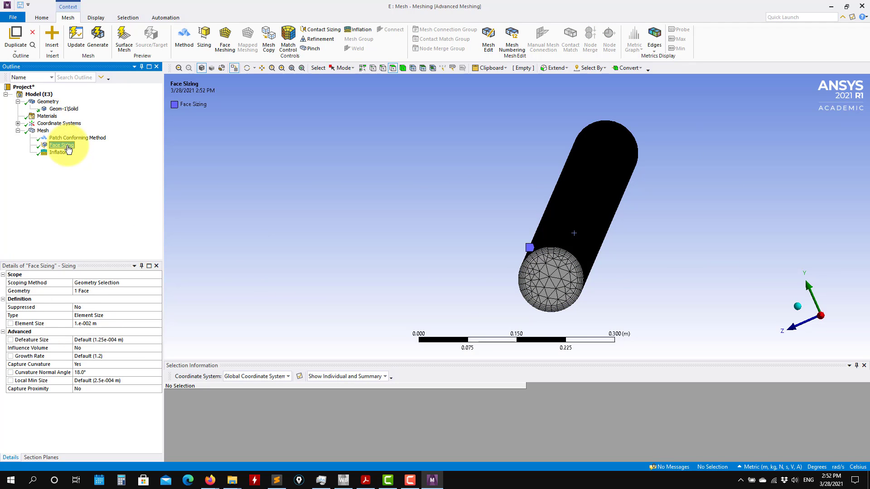
{"action": "left_click", "coordinate": [126, 378]}
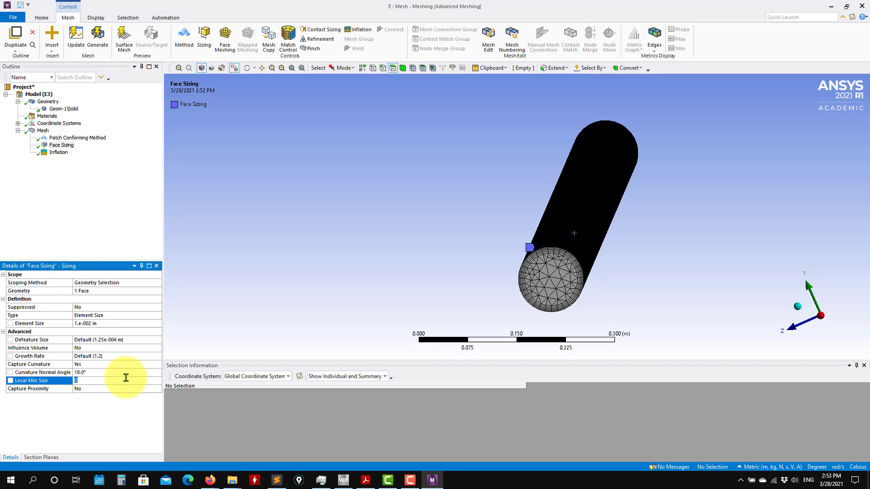
{"action": "left_click", "coordinate": [68, 138]}
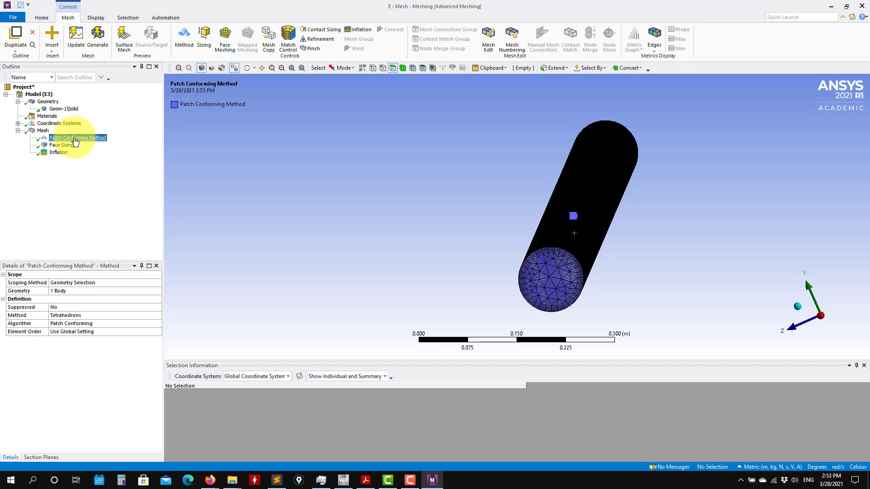
{"action": "left_click", "coordinate": [46, 132]}
{"action": "left_click", "coordinate": [107, 324]}
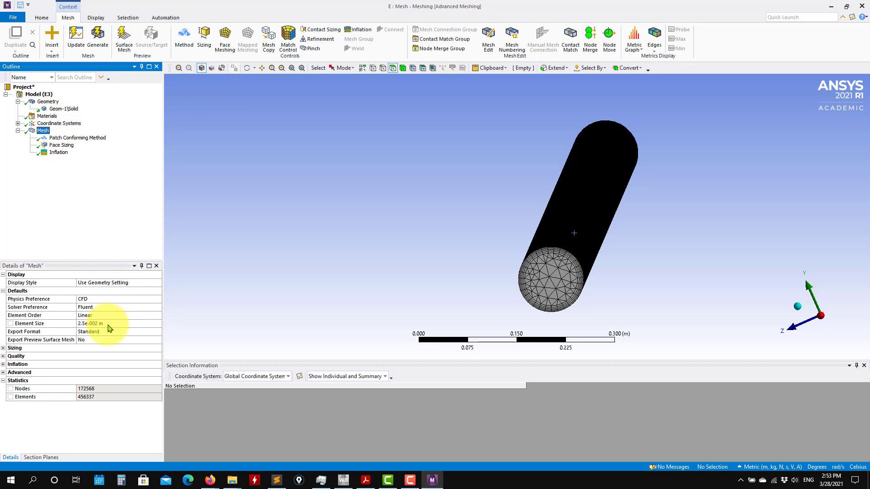
{"action": "key", "text": "Return"}
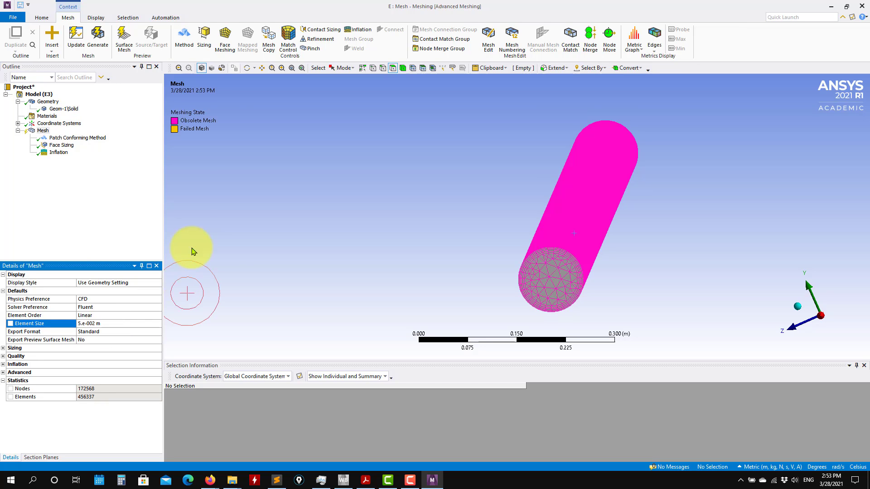
Set the face sizing's element size to 0.05 m and its Capture Curvature option to No
{"action": "left_click", "coordinate": [73, 138]}
{"action": "left_click", "coordinate": [62, 146]}
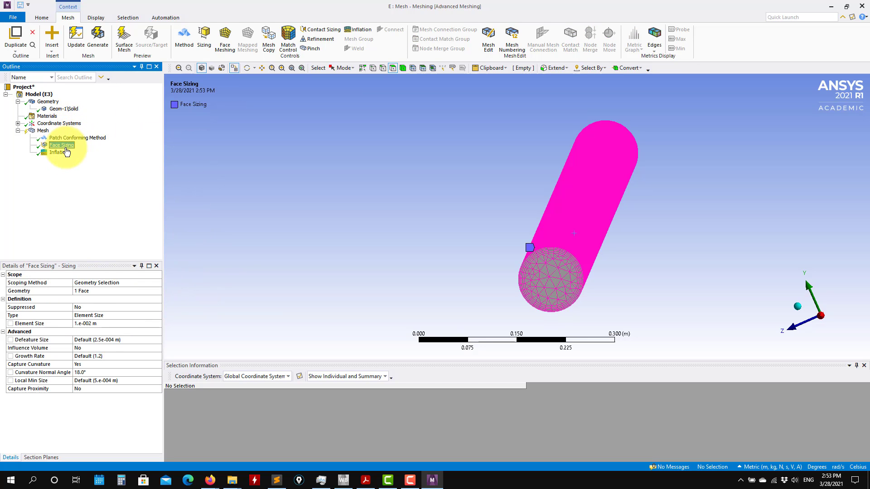
{"action": "left_click", "coordinate": [111, 327]}
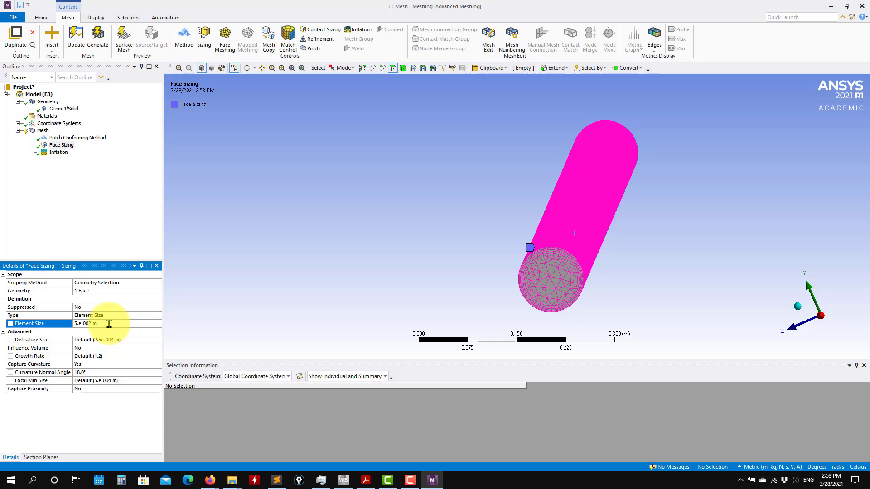
{"action": "left_click", "coordinate": [119, 364]}
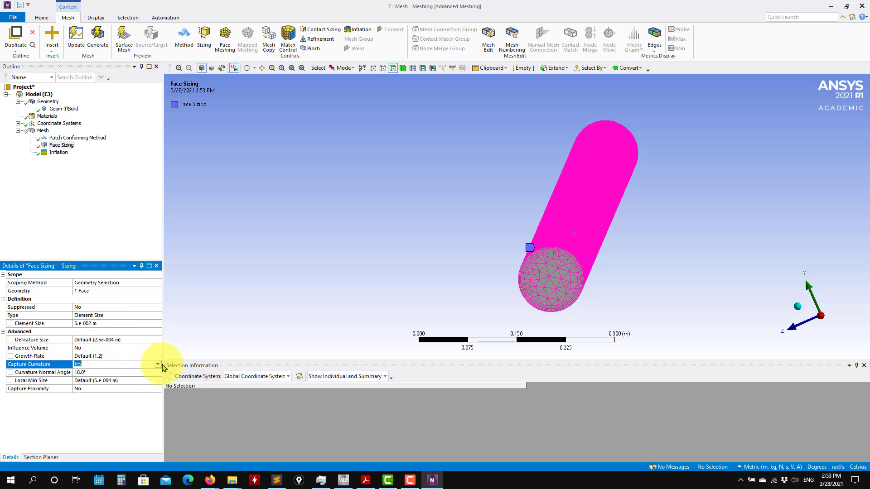
{"action": "left_click", "coordinate": [158, 364]}
{"action": "left_click", "coordinate": [118, 380]}
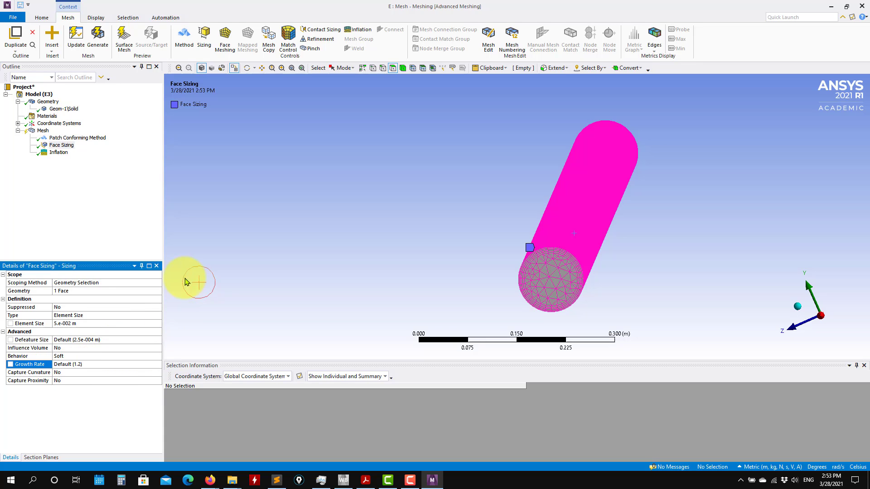
Generate the mesh without curvature capture and inspect its elements on the pipe's end face and outer surface
{"action": "left_click", "coordinate": [96, 41]}
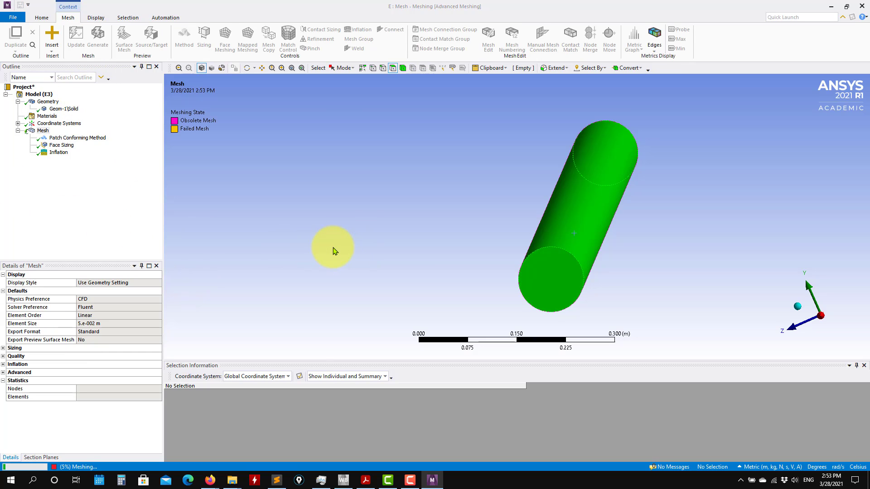
{"action": "key", "text": "Down"}
{"action": "key", "text": "Down"}
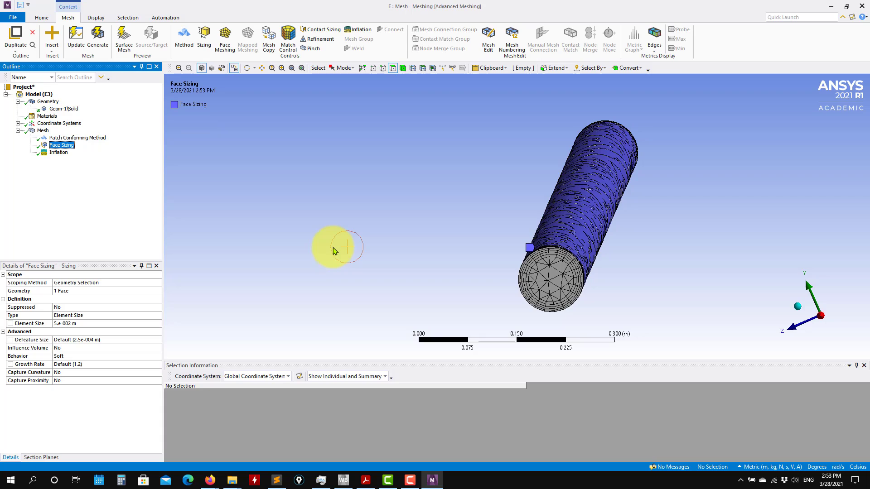
{"action": "scroll", "coordinate": [583, 272], "scroll_direction": "up", "scroll_amount": 6}
{"action": "middle_click_drag", "start_coordinate": [601, 287], "coordinate": [515, 259]}
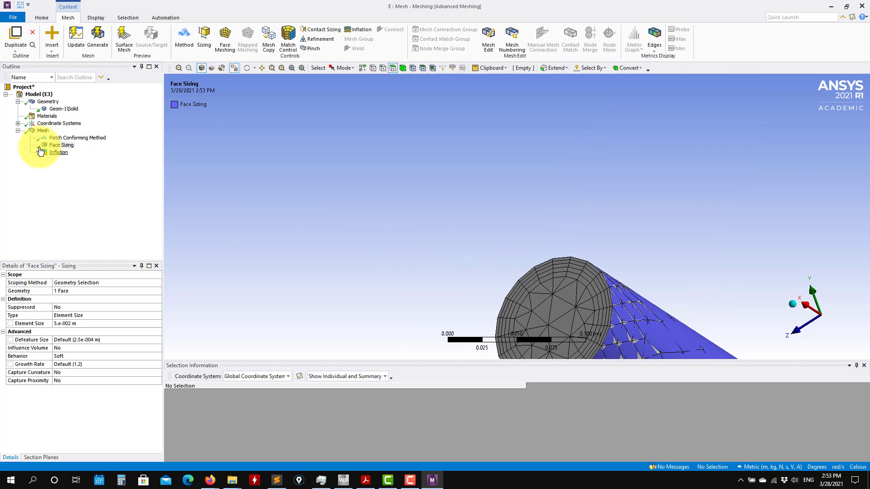
{"action": "left_click", "coordinate": [40, 130]}
{"action": "middle_click_drag", "start_coordinate": [274, 188], "coordinate": [499, 209]}
{"action": "scroll", "coordinate": [430, 262], "scroll_direction": "up", "scroll_amount": 5}
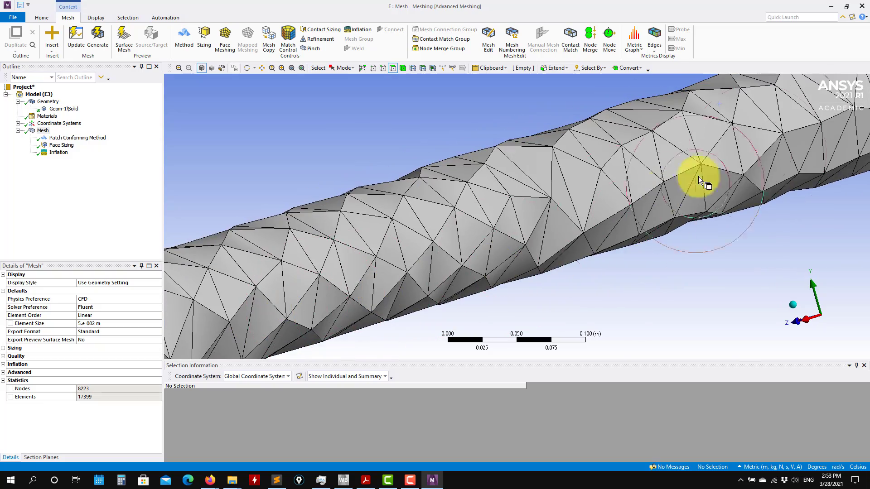
{"action": "middle_click_drag", "start_coordinate": [549, 253], "coordinate": [406, 265]}
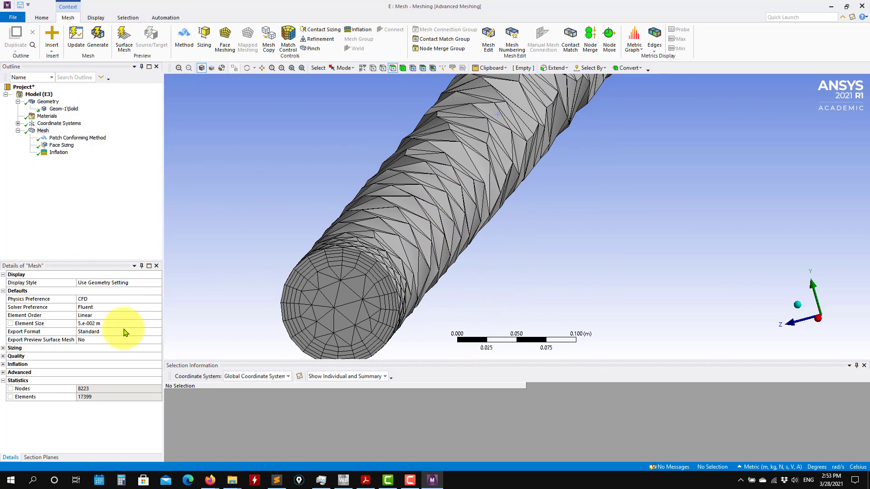
Set the global mesh element size to 0.02 m
{"action": "left_click", "coordinate": [116, 323]}
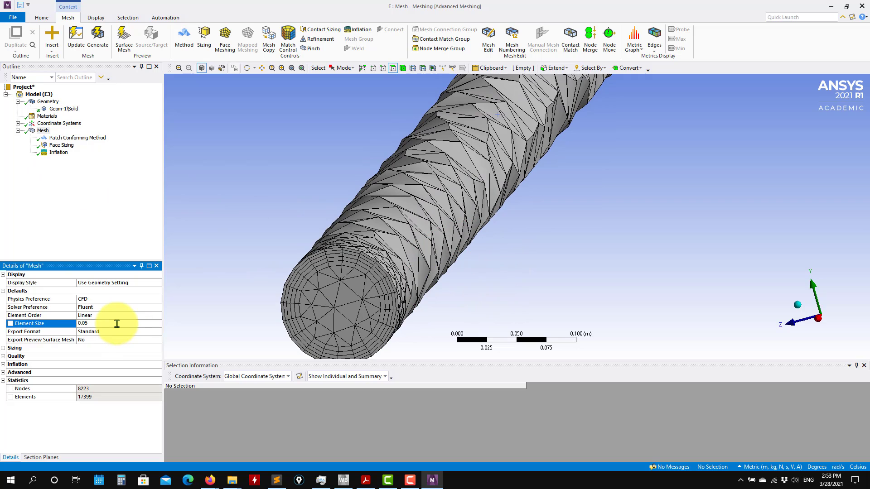
{"action": "type", "text": "0.02"}
{"action": "key", "text": "Return"}
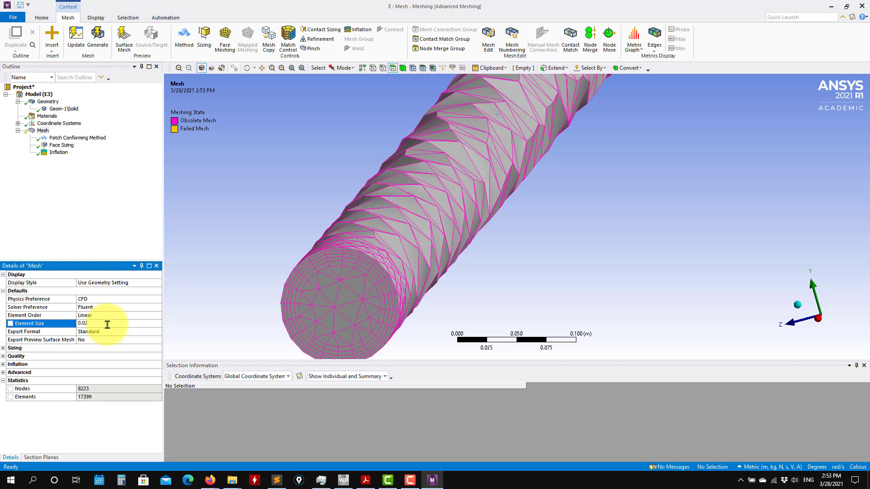
Generate the mesh with a 0.025 m global element size, and regenerate it with the size set to 0.01 m
{"action": "left_click", "coordinate": [97, 38]}
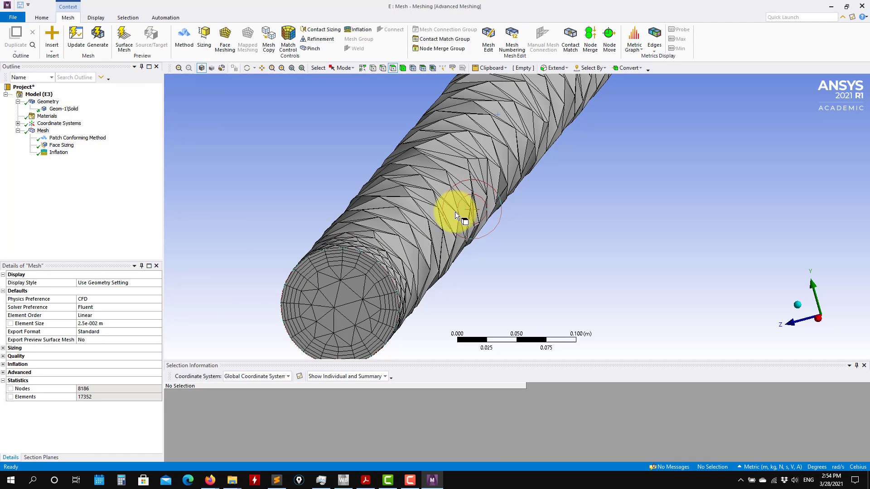
{"action": "left_click", "coordinate": [117, 323]}
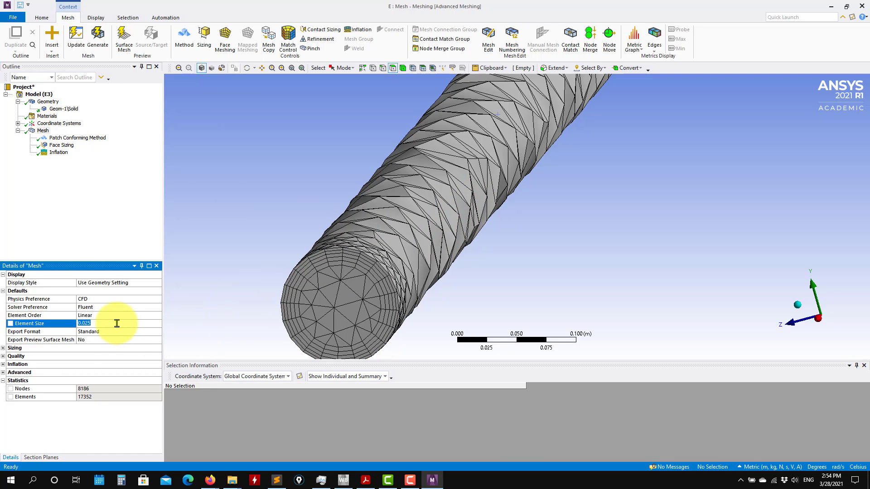
{"action": "key", "text": "BackSpace"}
{"action": "type", "text": "1"}
{"action": "key", "text": "Return"}
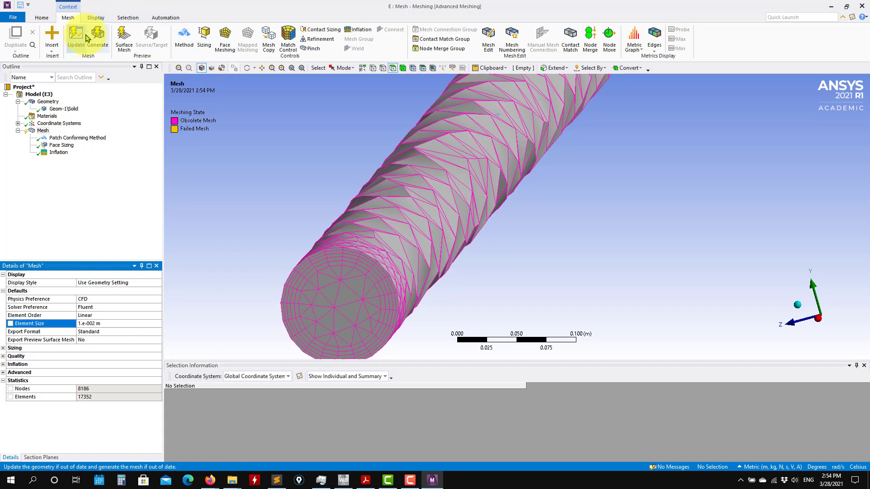
{"action": "left_click", "coordinate": [98, 39]}
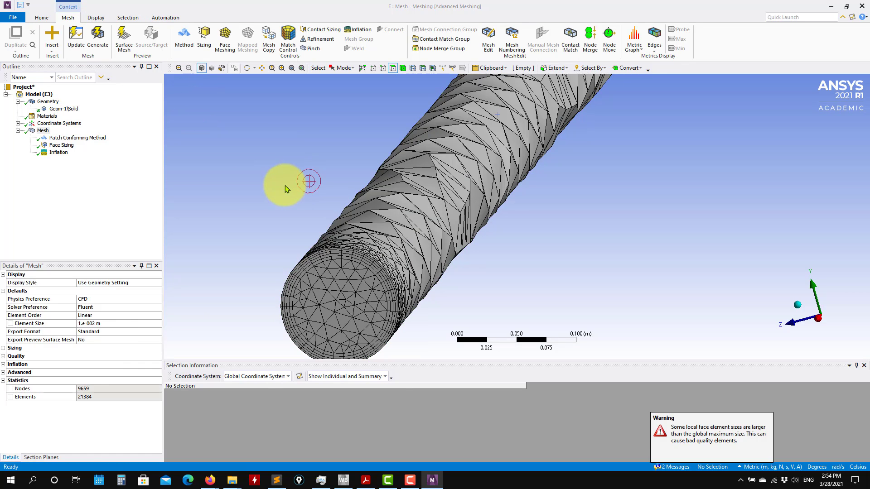
Set the face sizing's element size to 0.01 m to match the global mesh element size
{"action": "left_click", "coordinate": [121, 322]}
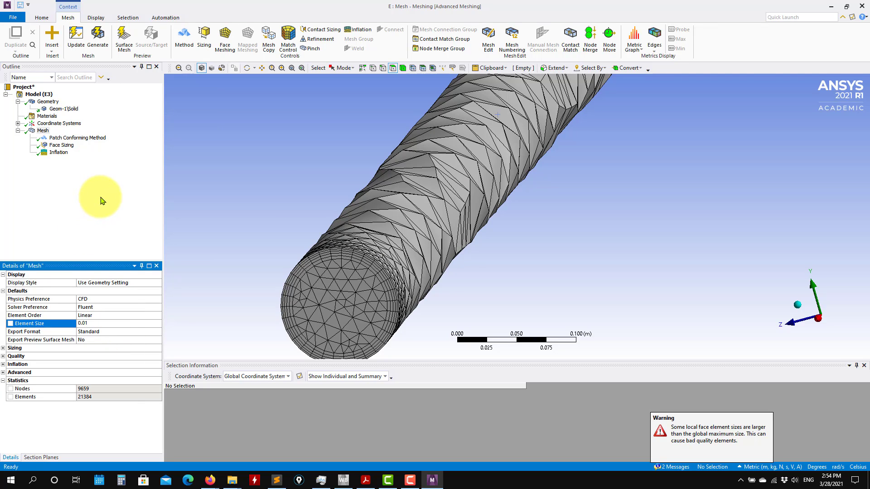
{"action": "left_click", "coordinate": [61, 145]}
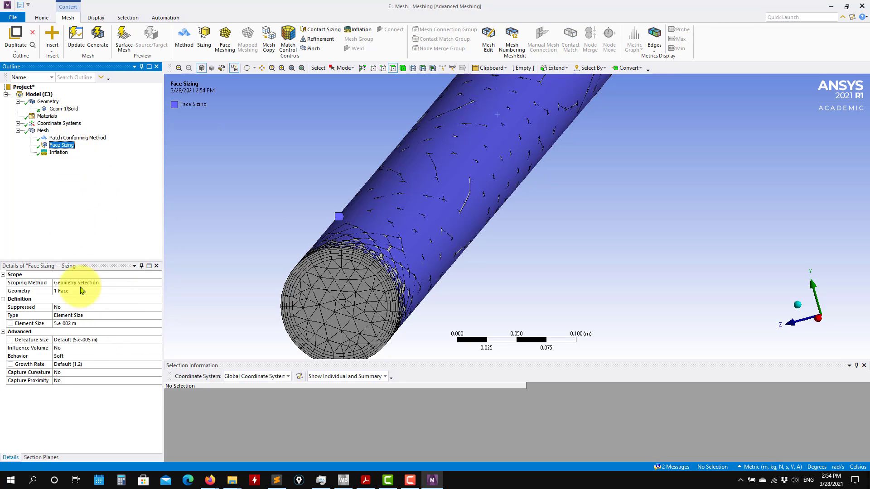
{"action": "left_click", "coordinate": [91, 323]}
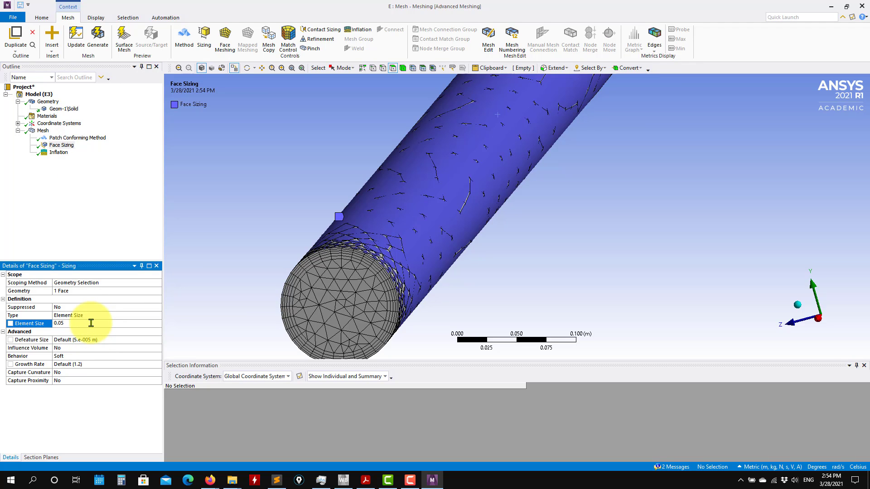
{"action": "key", "text": "Return"}
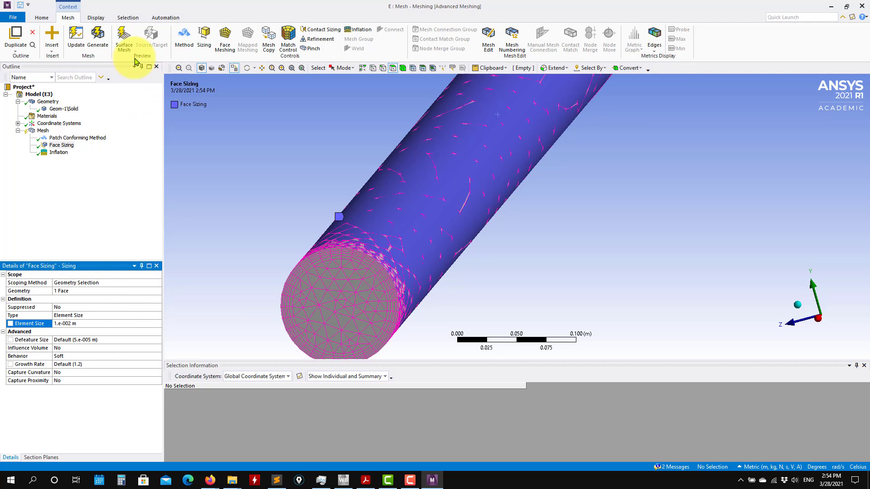
Generate the mesh with the refined face sizing and inspect the elements on the pipe's end face and outer surface
{"action": "left_click", "coordinate": [107, 44]}
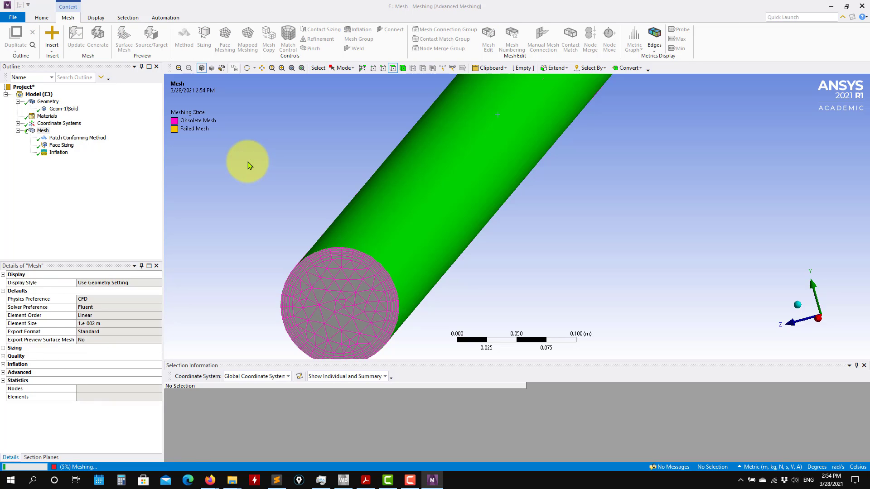
{"action": "left_click", "coordinate": [228, 307]}
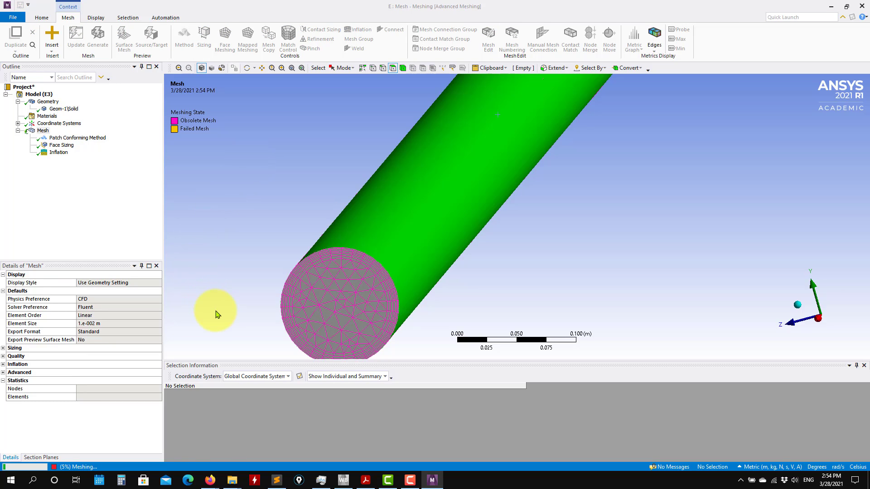
{"action": "left_click", "coordinate": [73, 466]}
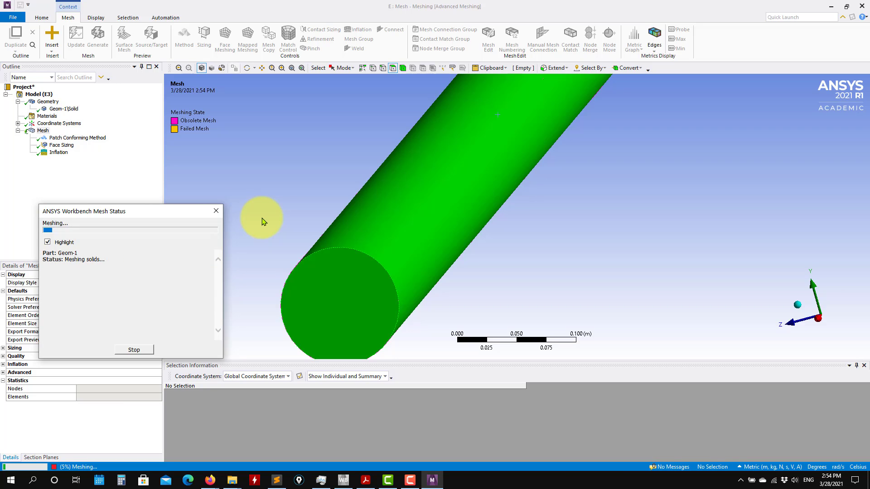
{"action": "left_click", "coordinate": [271, 207]}
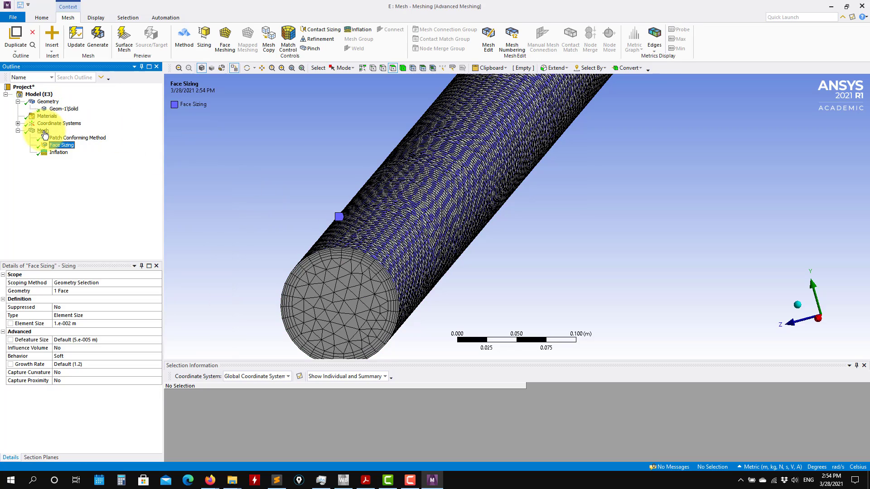
{"action": "left_click", "coordinate": [290, 222]}
{"action": "middle_click_drag", "start_coordinate": [355, 238], "coordinate": [430, 192]}
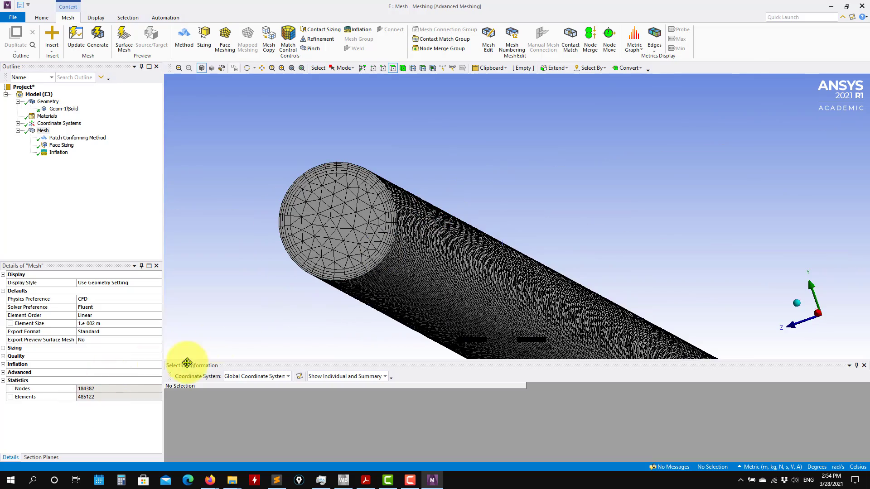
{"action": "middle_click_drag", "start_coordinate": [344, 239], "coordinate": [314, 256]}
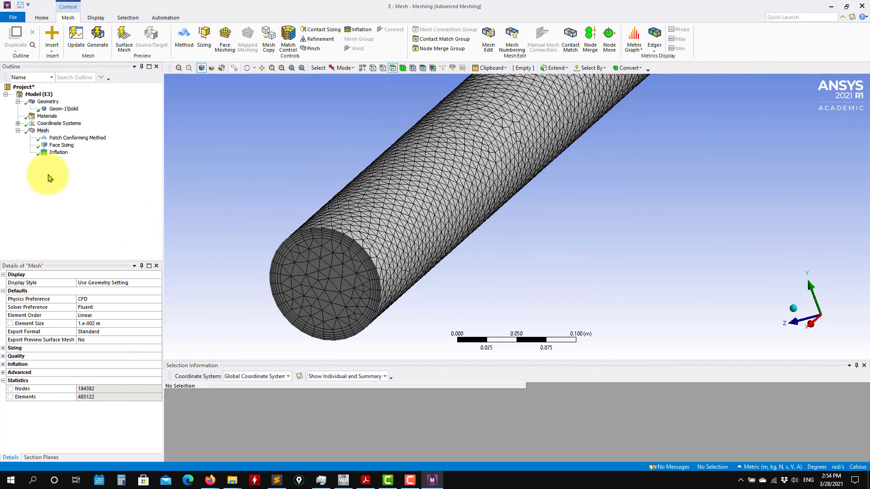
{"action": "left_click", "coordinate": [62, 145]}
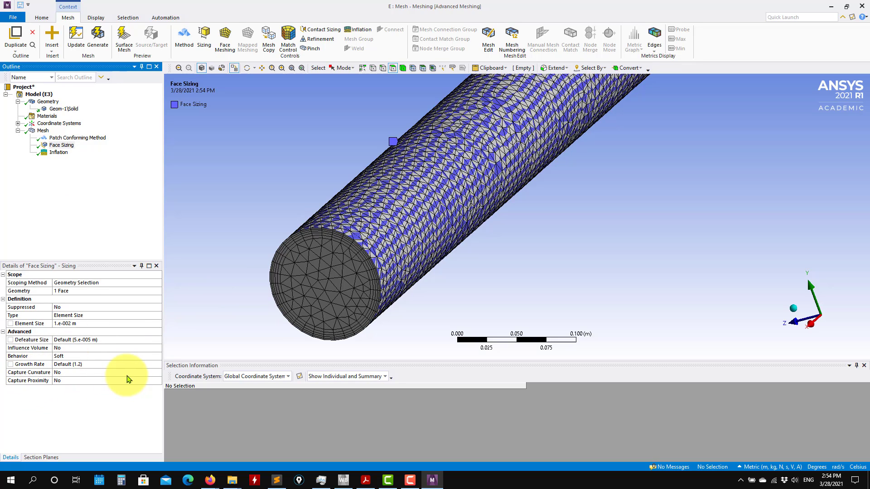
{"action": "left_click", "coordinate": [159, 372]}
{"action": "left_click", "coordinate": [71, 388]}
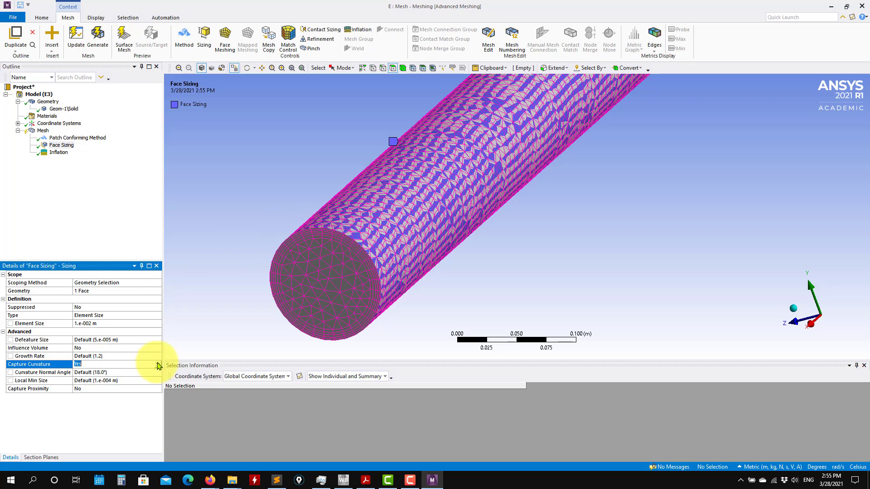
{"action": "left_click", "coordinate": [102, 365]}
{"action": "left_click", "coordinate": [101, 370]}
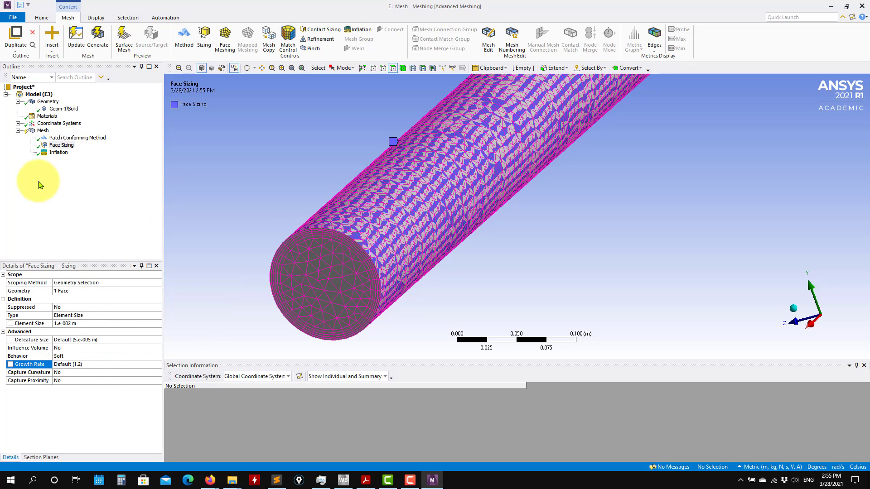
Clear the generated mesh data and generate the pipe mesh again
{"action": "left_click", "coordinate": [43, 131]}
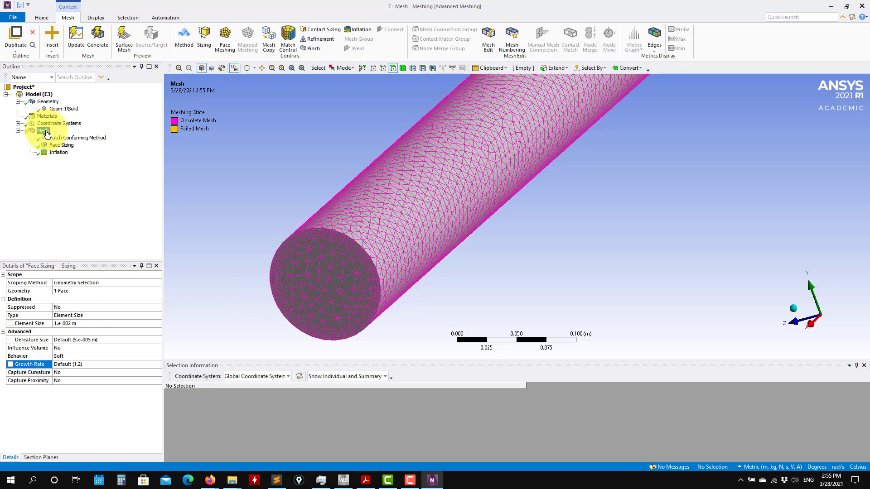
{"action": "right_click", "coordinate": [43, 130]}
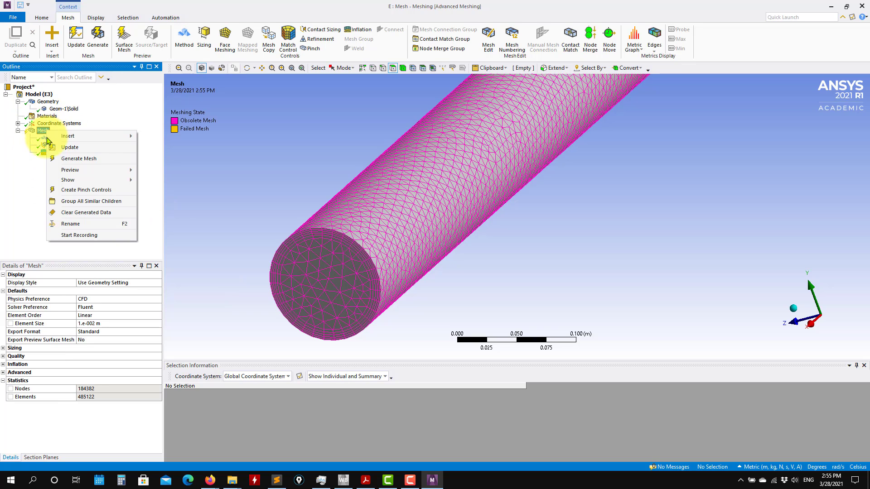
{"action": "left_click", "coordinate": [84, 213]}
{"action": "left_click", "coordinate": [464, 269]}
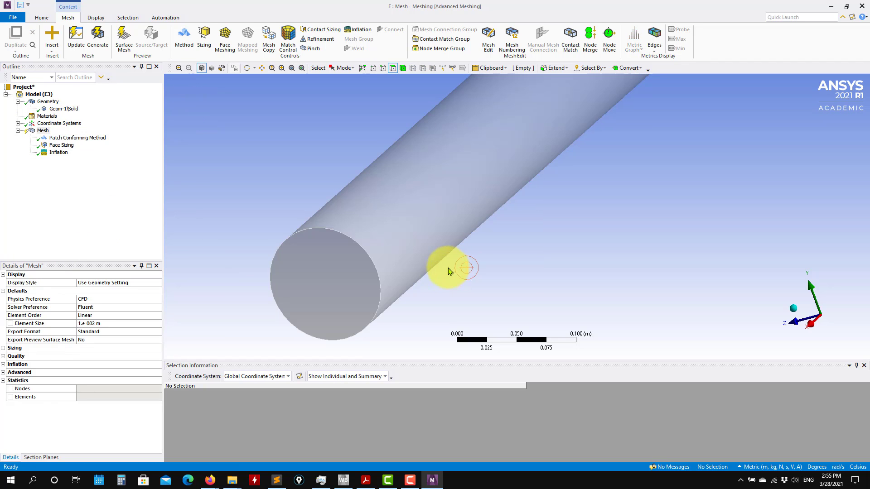
{"action": "right_click", "coordinate": [43, 131]}
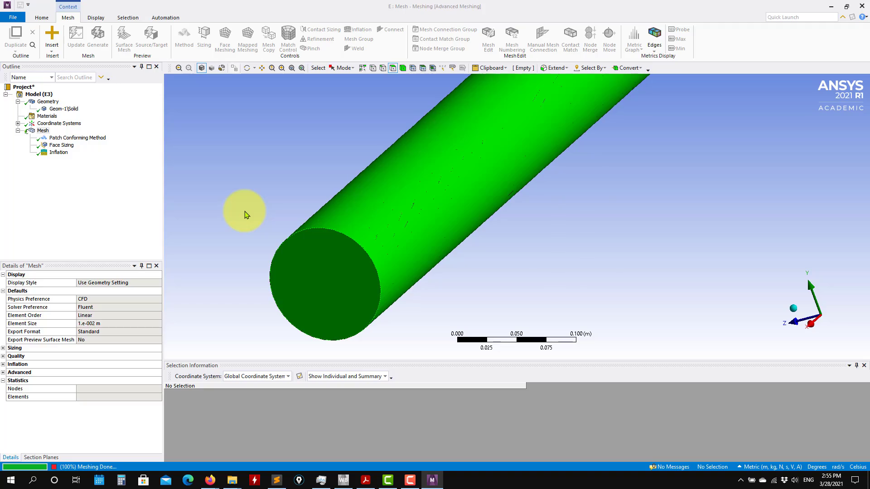
Examine the regenerated mesh on the end face and along the pipe's surface, together with the node and element statistics
{"action": "scroll", "coordinate": [376, 233], "scroll_direction": "up", "scroll_amount": 2}
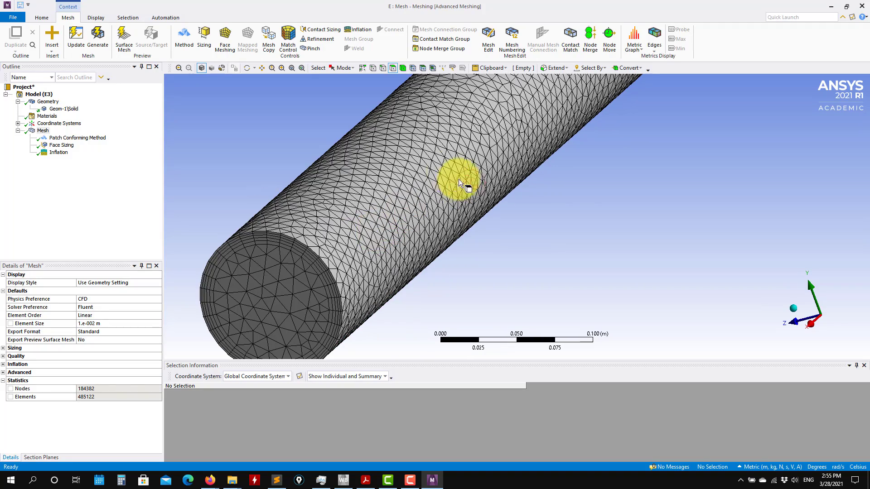
{"action": "scroll", "coordinate": [433, 215], "scroll_direction": "down", "scroll_amount": 1}
{"action": "scroll", "coordinate": [444, 214], "scroll_direction": "down", "scroll_amount": 5}
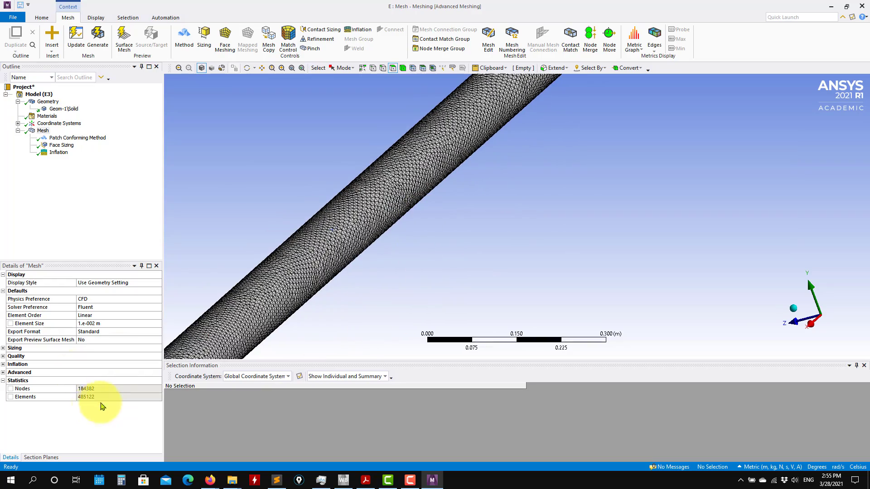
{"action": "middle_click_drag", "start_coordinate": [346, 272], "coordinate": [349, 311], "text": "ctrl"}
{"action": "scroll", "coordinate": [380, 252], "scroll_direction": "down", "scroll_amount": 4}
{"action": "scroll", "coordinate": [317, 308], "scroll_direction": "up", "scroll_amount": 5}
{"action": "middle_click_drag", "start_coordinate": [428, 263], "coordinate": [382, 280]}
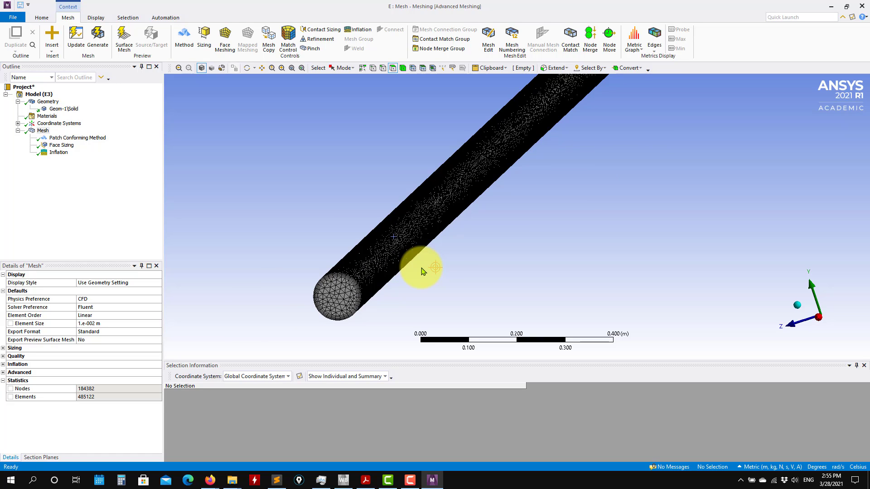
{"action": "scroll", "coordinate": [397, 252], "scroll_direction": "up", "scroll_amount": 1}
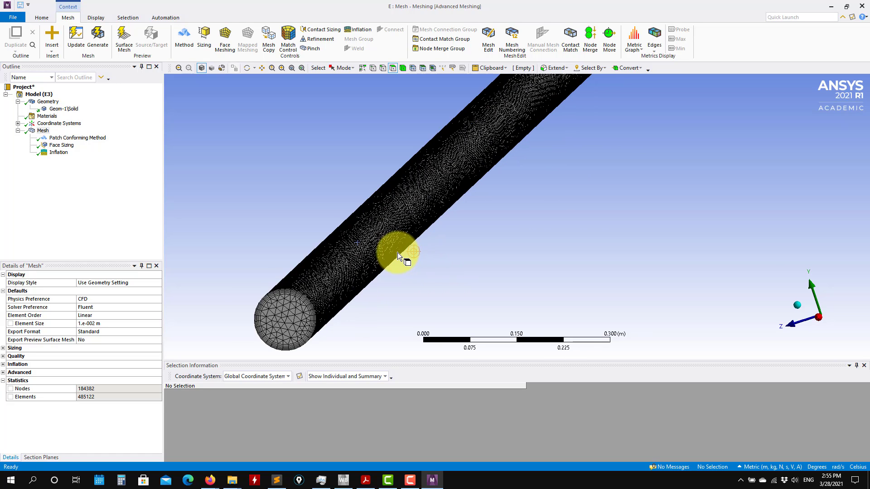
{"action": "scroll", "coordinate": [465, 227], "scroll_direction": "up", "scroll_amount": 1}
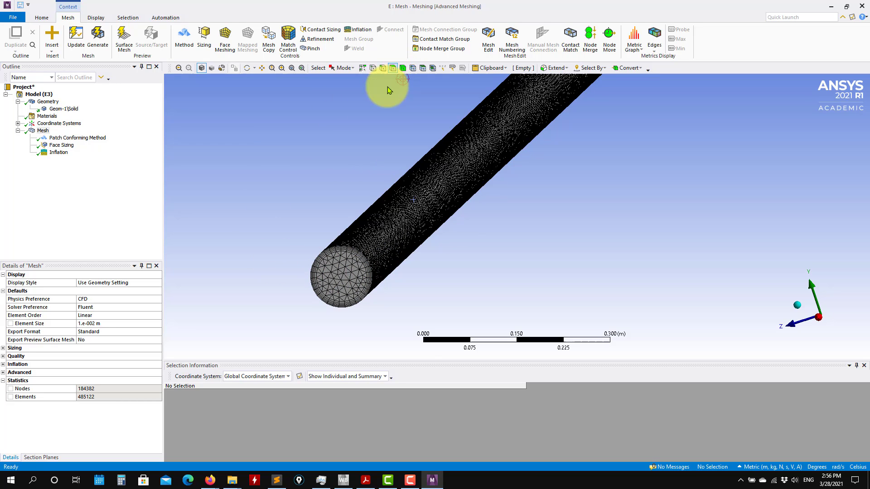
Create a named selection for the pipe's near circular end face
{"action": "left_click", "coordinate": [343, 261]}
{"action": "right_click", "coordinate": [343, 261]}
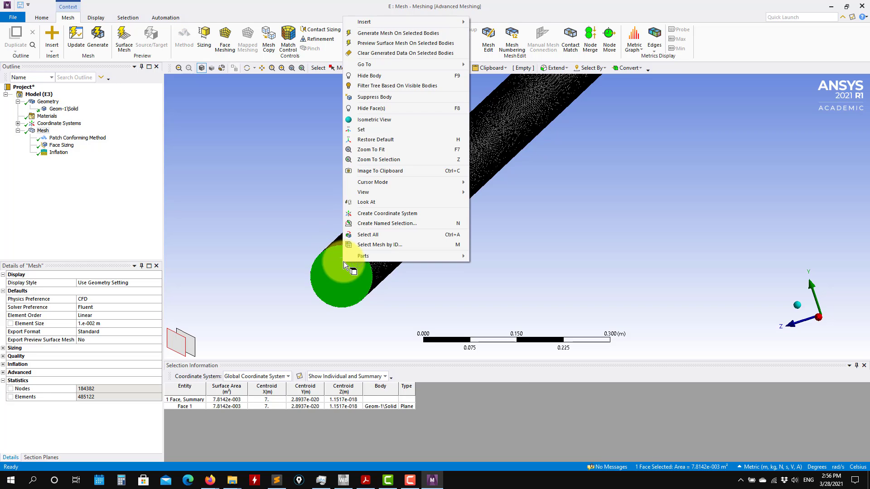
{"action": "left_click", "coordinate": [372, 225]}
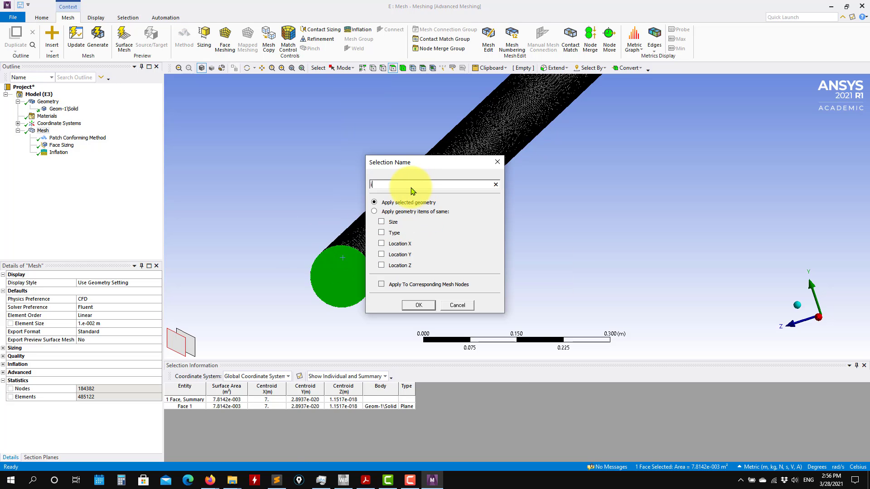
{"action": "key", "text": "Return"}
Create a named selection for the pipe's cylindrical outer face and clear the face selection
{"action": "left_click", "coordinate": [398, 213]}
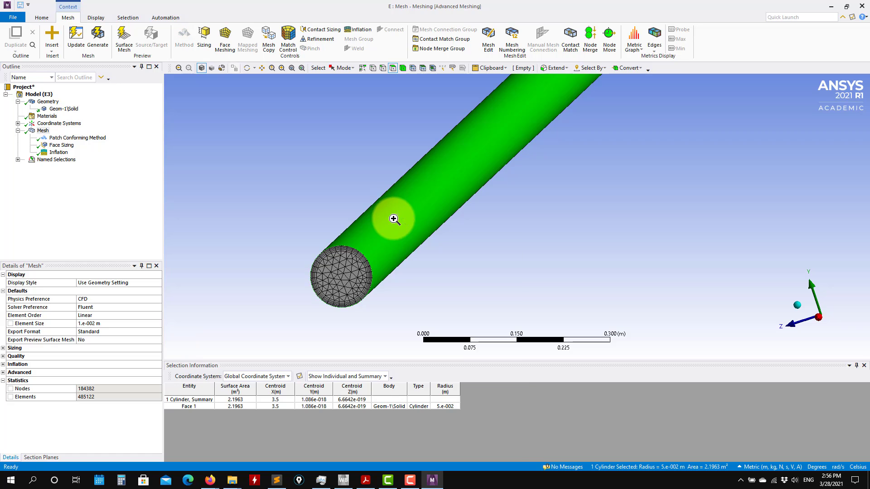
{"action": "right_click", "coordinate": [395, 218]}
{"action": "left_click", "coordinate": [437, 426]}
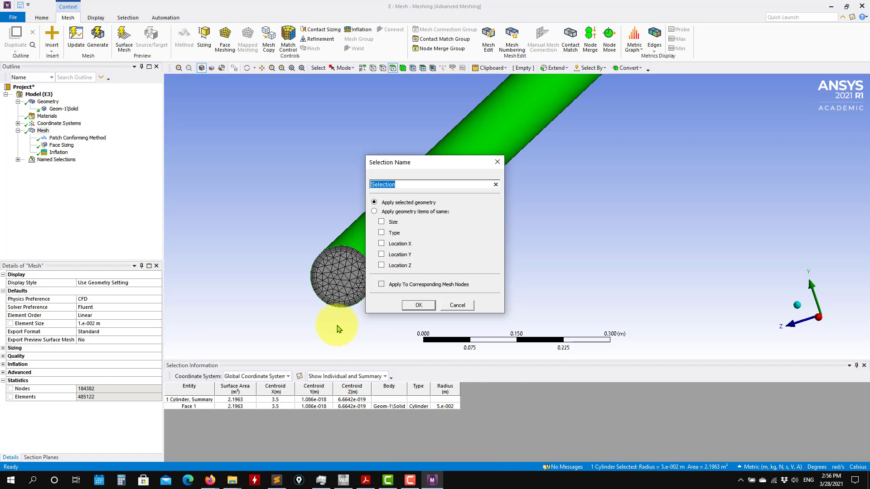
{"action": "key", "text": "Return"}
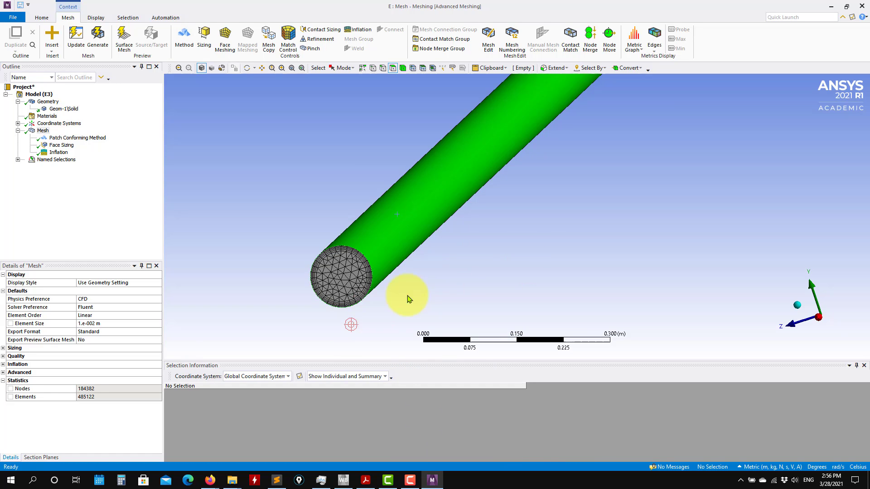
{"action": "left_click", "coordinate": [410, 275]}
Create a named selection called "outlet" for the circular face at the pipe's opposite end
{"action": "scroll", "coordinate": [495, 219], "scroll_direction": "down", "scroll_amount": 5}
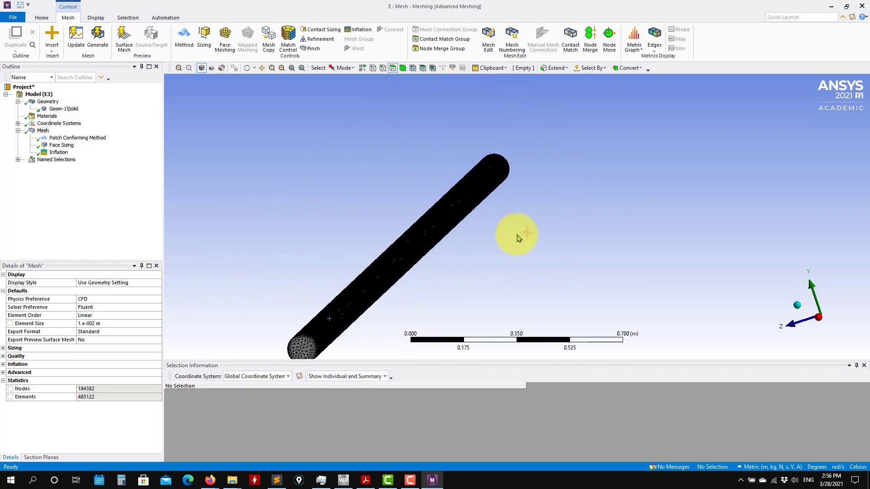
{"action": "middle_click_drag", "start_coordinate": [514, 235], "coordinate": [581, 225]}
{"action": "left_click", "coordinate": [561, 174]}
{"action": "right_click", "coordinate": [562, 174]}
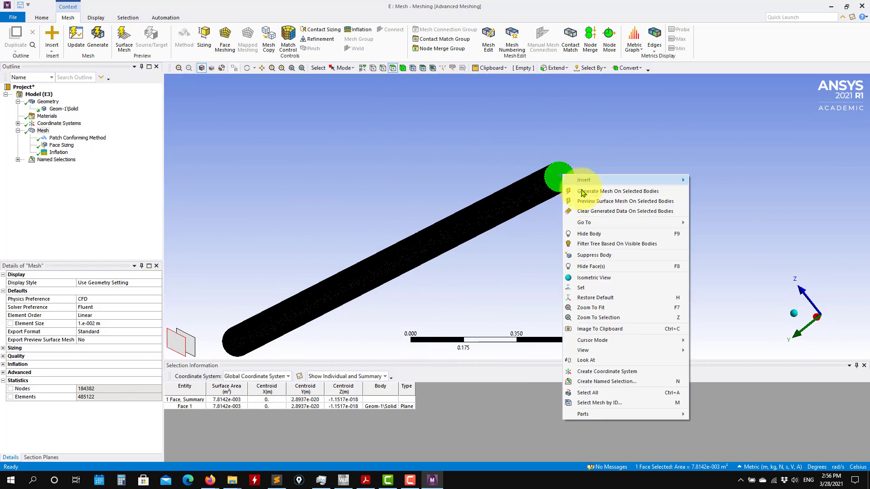
{"action": "left_click", "coordinate": [613, 380]}
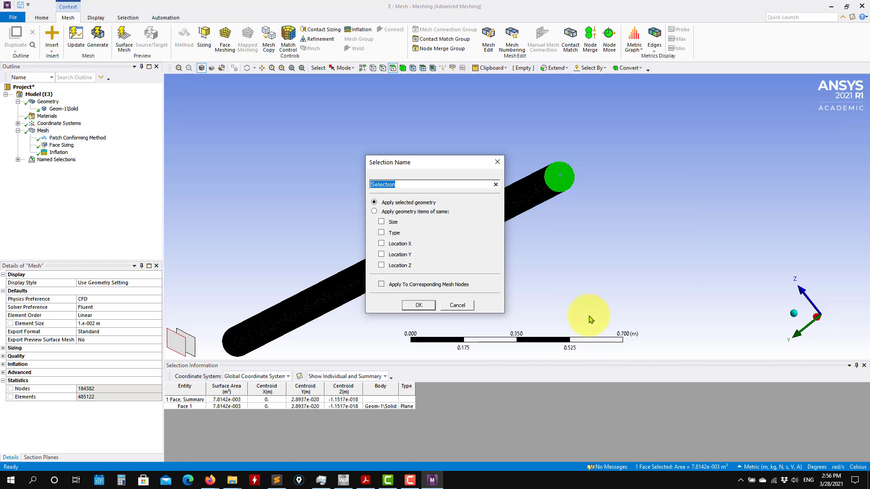
{"action": "type", "text": "outlet"}
{"action": "key", "text": "Return"}
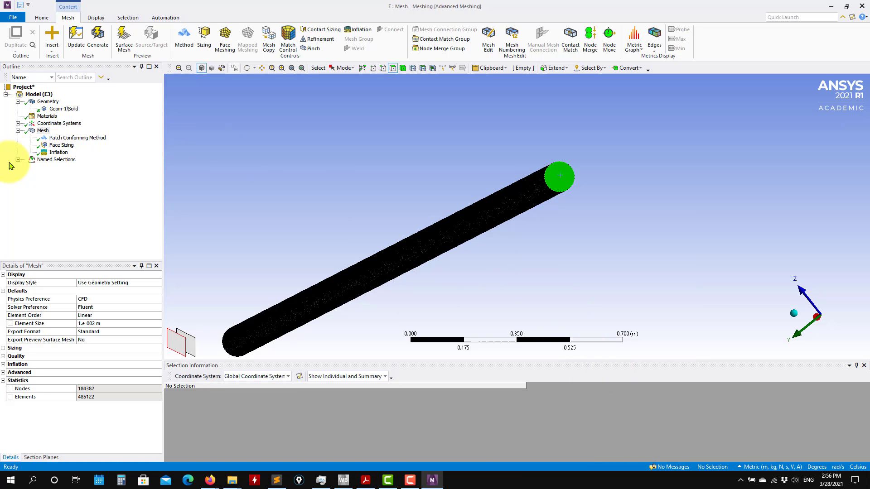
List the named selections in the model tree and inspect the inlet selection on the pipe
{"action": "left_click", "coordinate": [18, 160]}
{"action": "left_click", "coordinate": [53, 166]}
{"action": "middle_click_drag", "start_coordinate": [346, 249], "coordinate": [501, 235]}
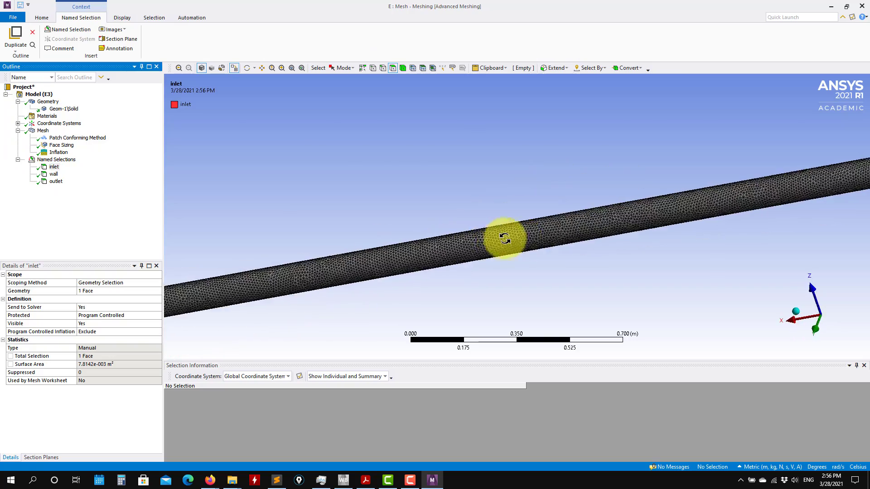
{"action": "scroll", "coordinate": [490, 262], "scroll_direction": "up", "scroll_amount": 3}
{"action": "scroll", "coordinate": [520, 278], "scroll_direction": "down", "scroll_amount": 5}
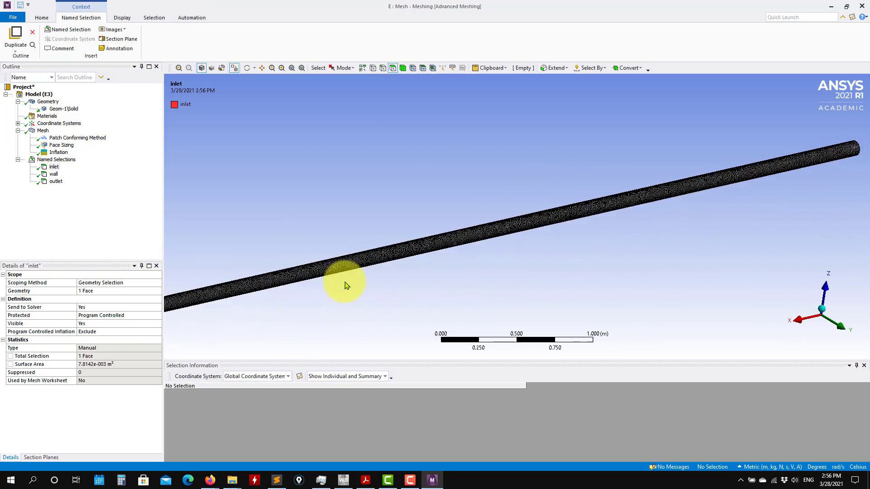
{"action": "middle_click_drag", "start_coordinate": [367, 278], "coordinate": [427, 268]}
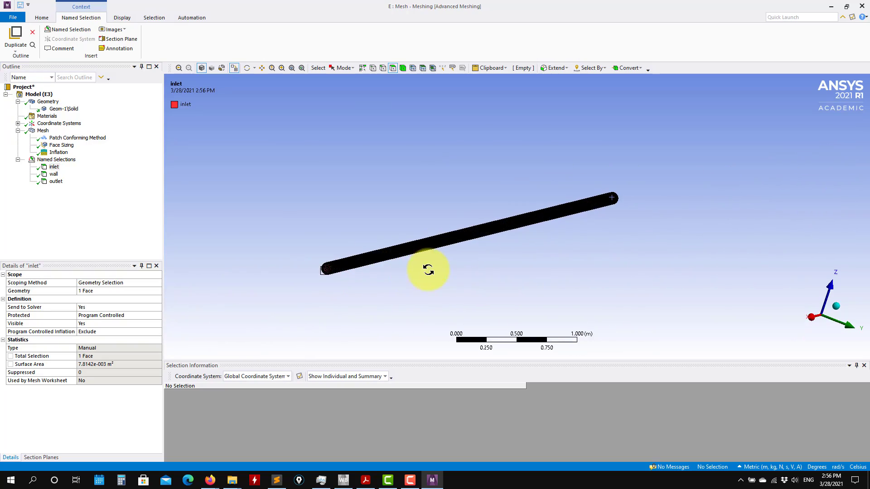
Inspect the outlet and wall named selections on the pipe model
{"action": "left_click", "coordinate": [53, 174]}
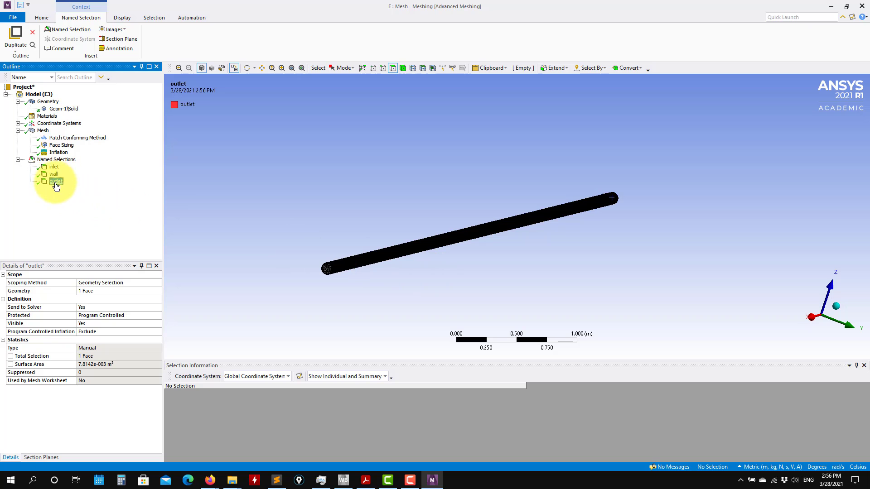
{"action": "left_click", "coordinate": [53, 174]}
{"action": "scroll", "coordinate": [363, 318], "scroll_direction": "up", "scroll_amount": 10}
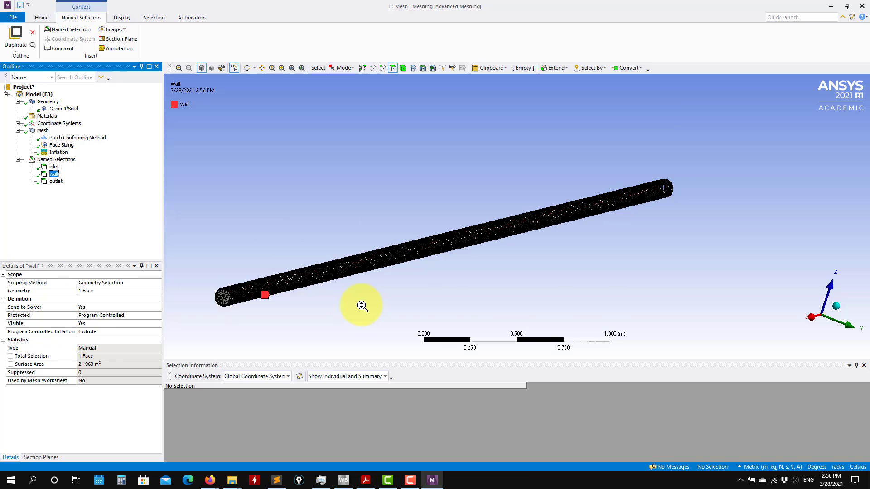
{"action": "left_click_drag", "start_coordinate": [330, 292], "coordinate": [491, 245]}
{"action": "middle_click_drag", "start_coordinate": [492, 245], "coordinate": [470, 272]}
{"action": "left_click_drag", "start_coordinate": [470, 273], "coordinate": [368, 309]}
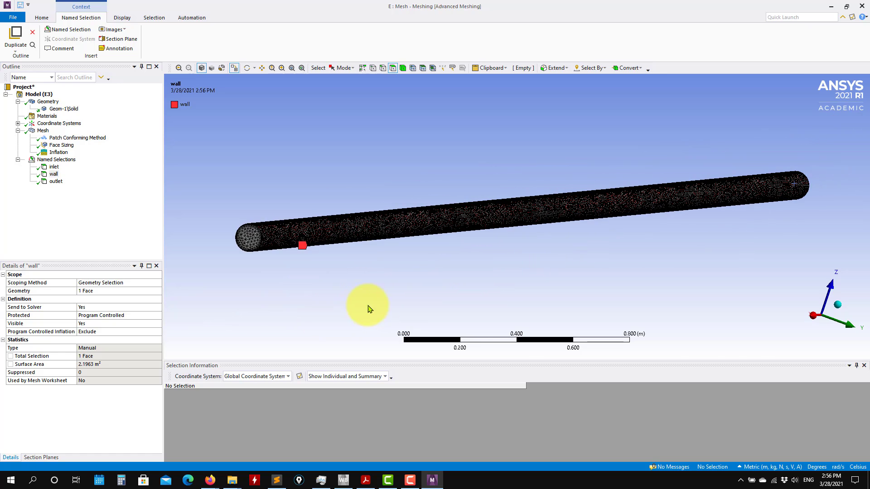
Display the inlet, wall and outlet named selections together on the pipe
{"action": "left_click", "coordinate": [57, 161]}
{"action": "left_click", "coordinate": [55, 168]}
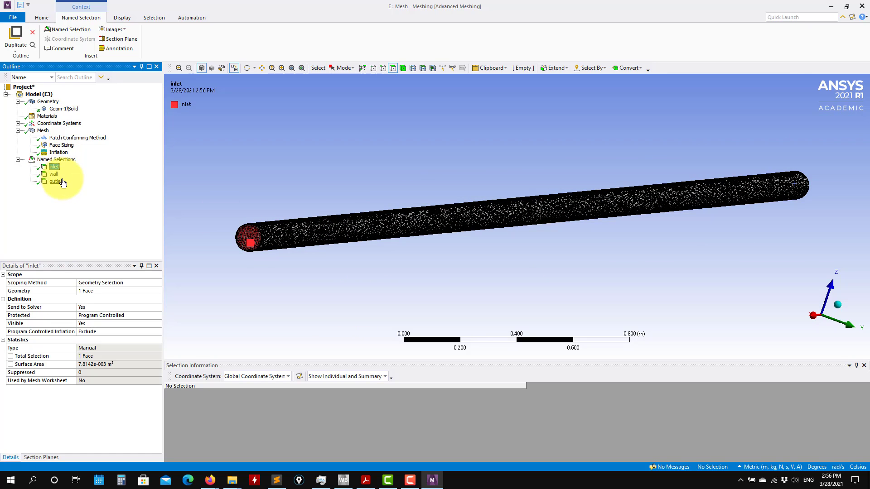
{"action": "left_click", "coordinate": [56, 181], "text": "shift"}
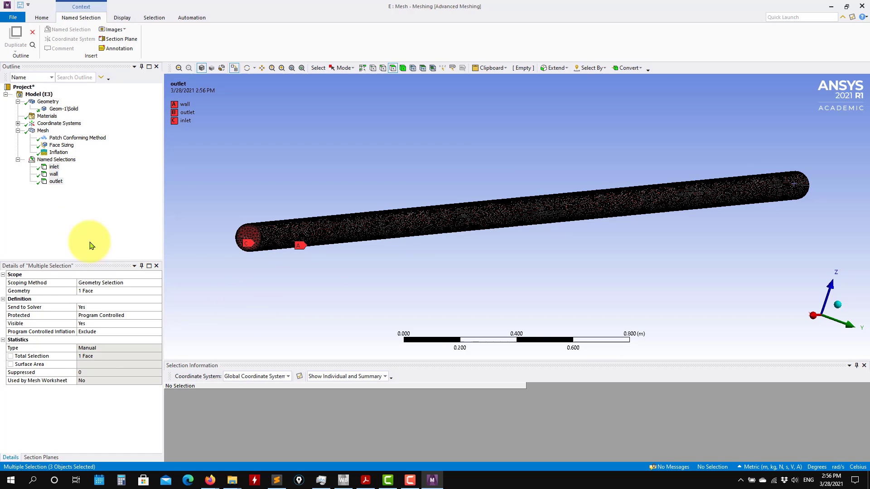
Examine the finished mesh on the pipe's inlet end and its cylindrical wall face with the named selections' highlighting cleared
{"action": "left_click", "coordinate": [57, 159]}
{"action": "scroll", "coordinate": [399, 307], "scroll_direction": "up", "scroll_amount": 3}
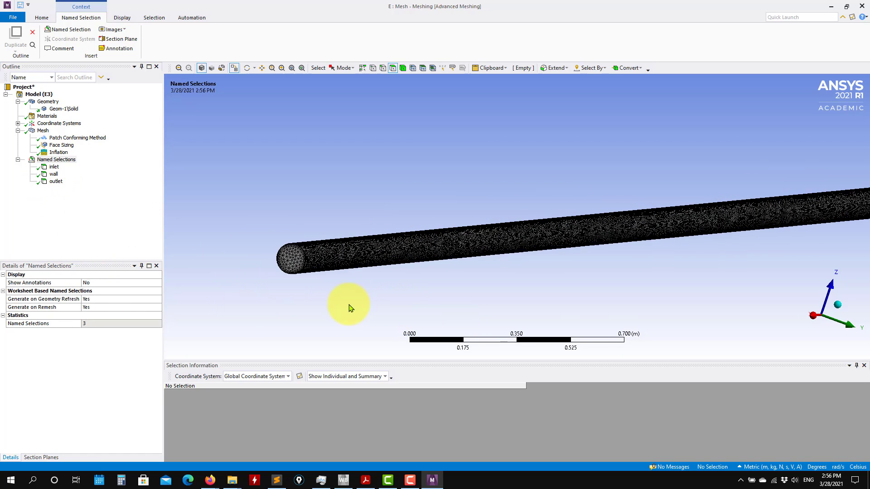
{"action": "left_click", "coordinate": [221, 265]}
{"action": "left_click", "coordinate": [262, 310]}
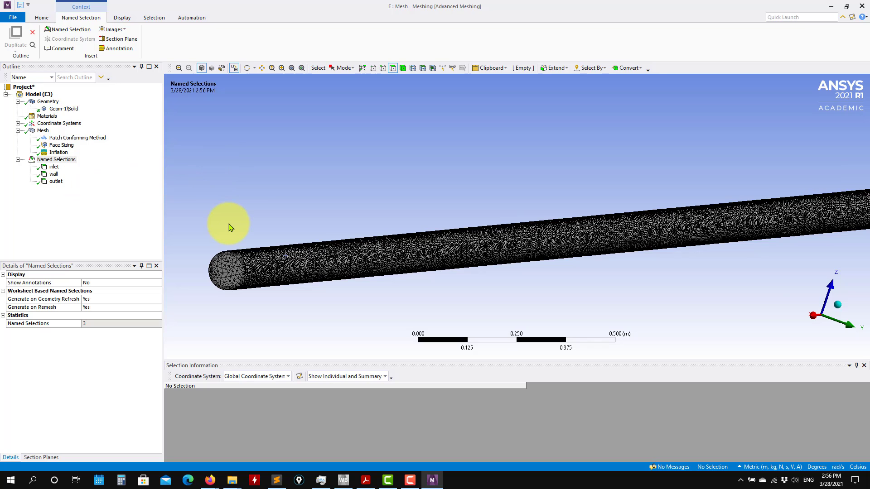
{"action": "mouse_move", "coordinate": [235, 226]}
{"action": "middle_mouse_down"}
{"action": "mouse_move", "coordinate": [266, 233]}
{"action": "mouse_move", "coordinate": [107, 217]}
{"action": "middle_mouse_up"}
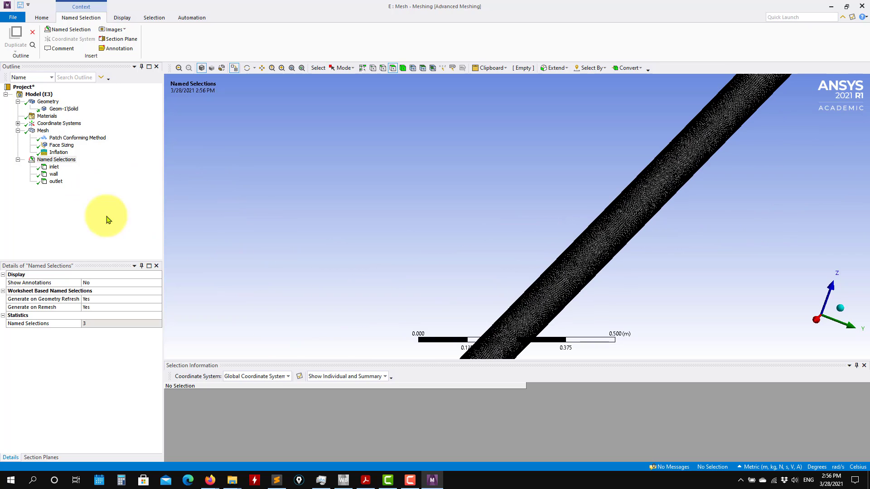
{"action": "middle_click_drag", "start_coordinate": [410, 210], "coordinate": [238, 215]}
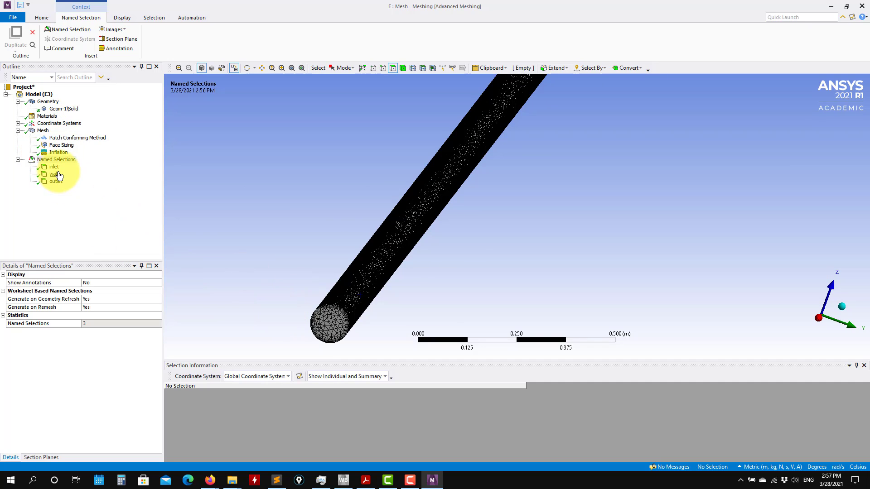
{"action": "left_click", "coordinate": [358, 283]}
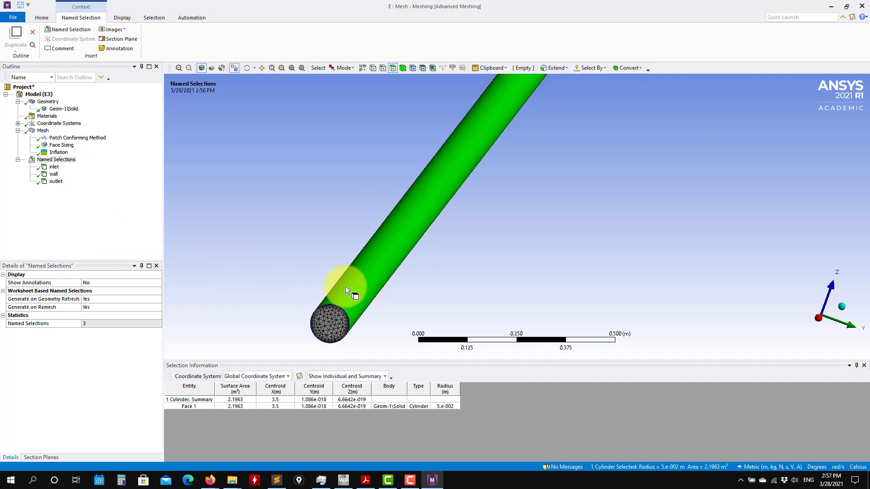
{"action": "left_click", "coordinate": [279, 309]}
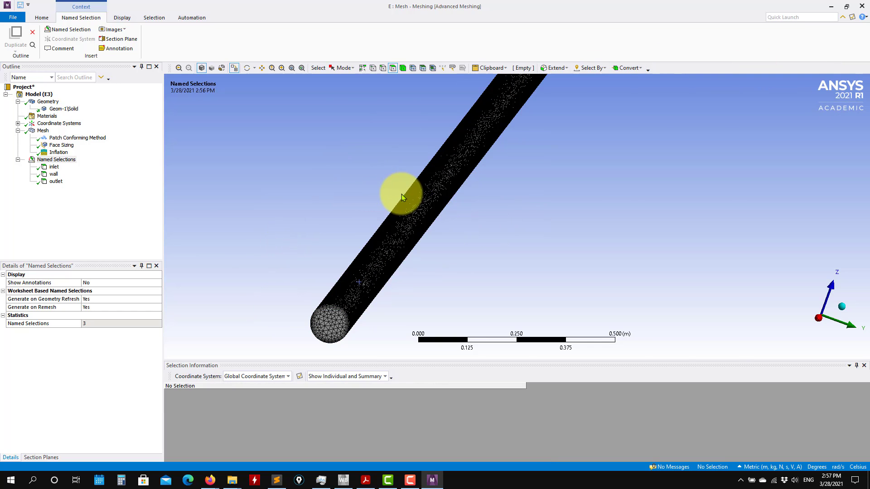
Close the Meshing window
{"action": "left_click", "coordinate": [861, 8]}
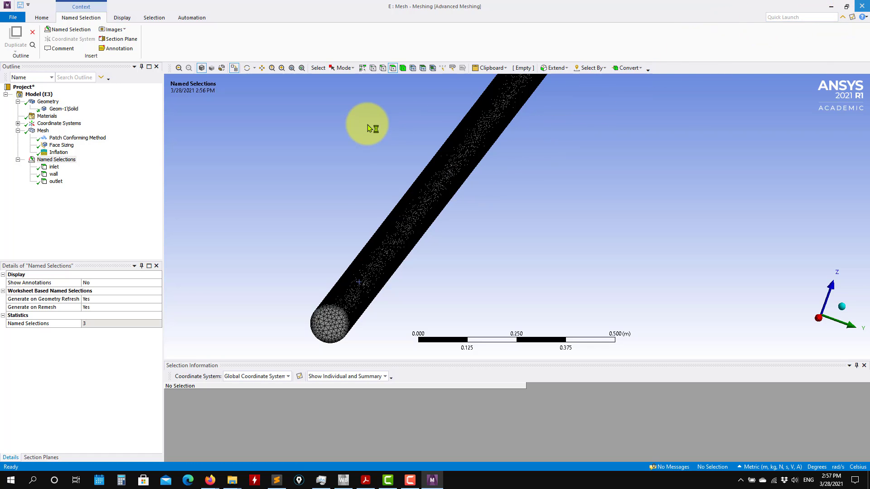